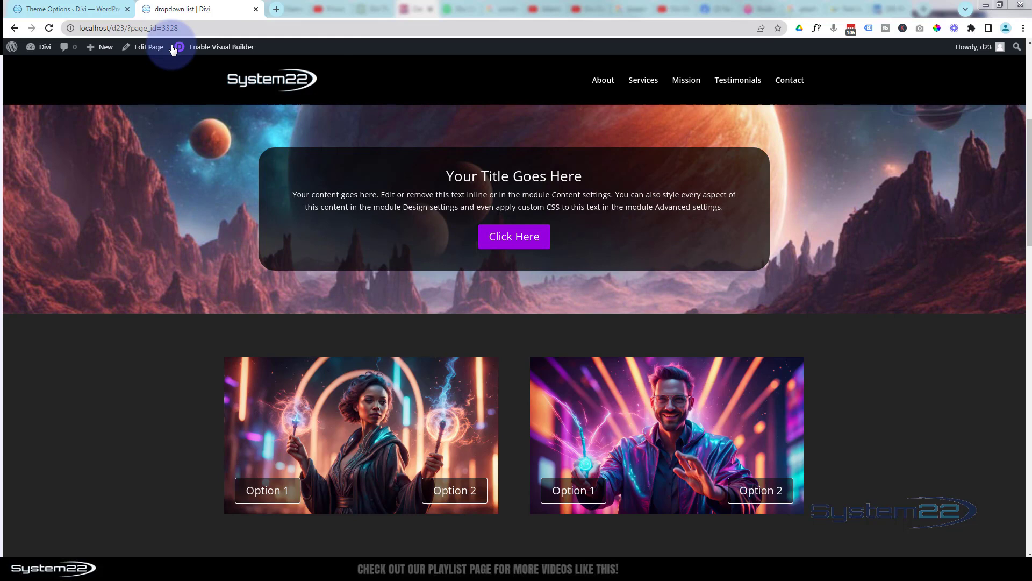
Switch the page to visual editing and delete the space-background call-to-action section
click(199, 46)
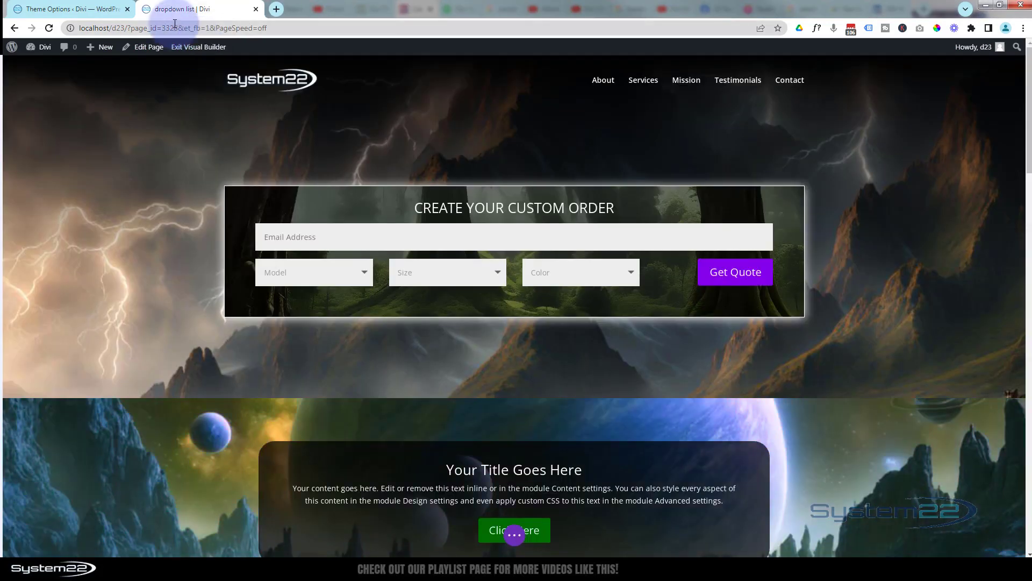
scroll(187, 140, down, 4)
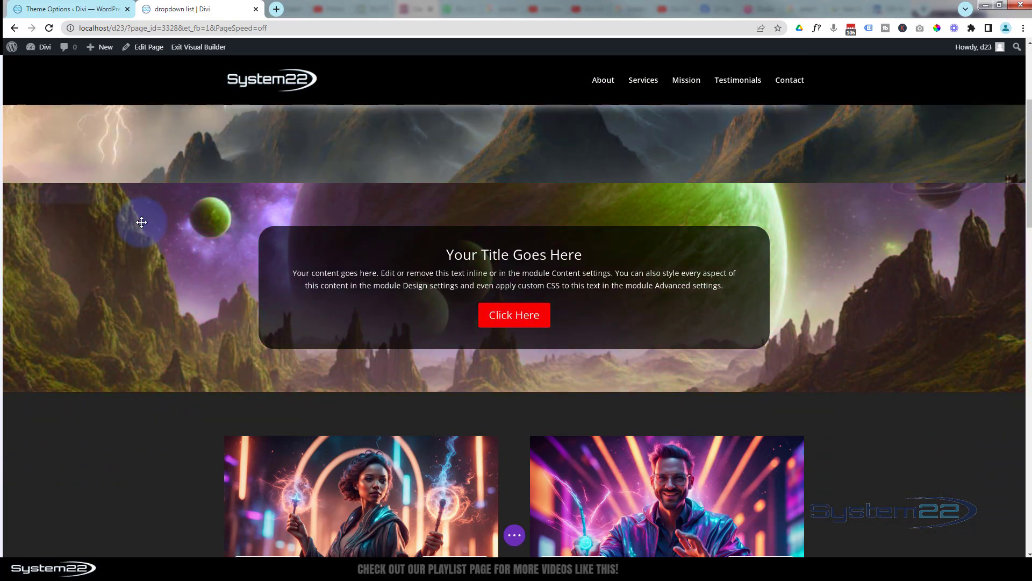
mouse_move(134, 223)
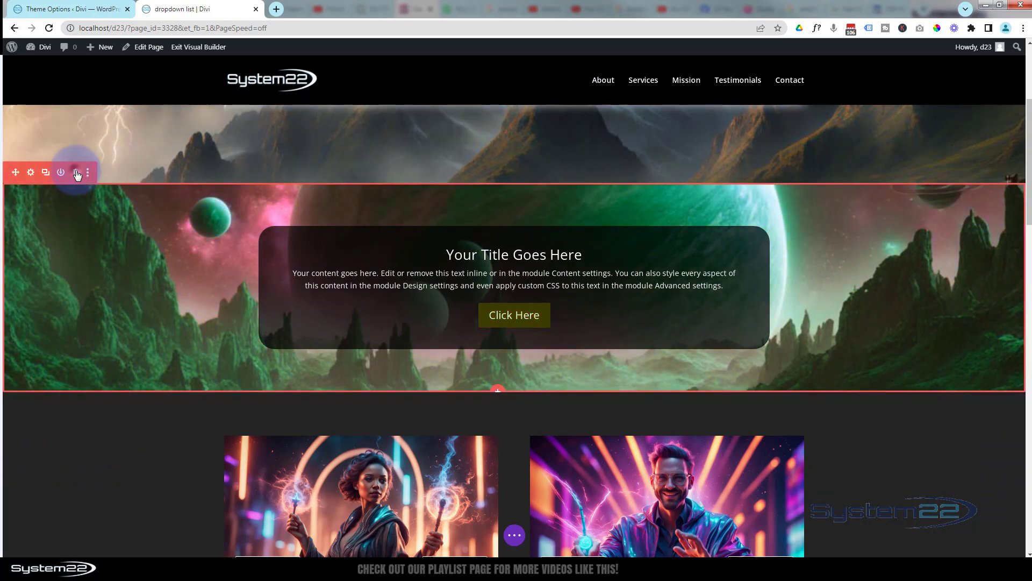
click(77, 173)
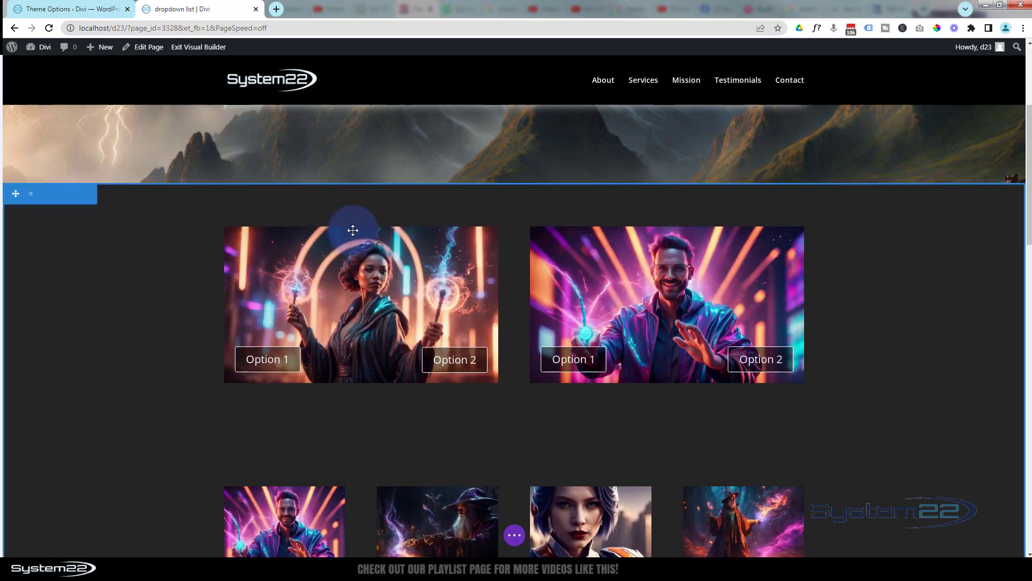
key(ctrl+z)
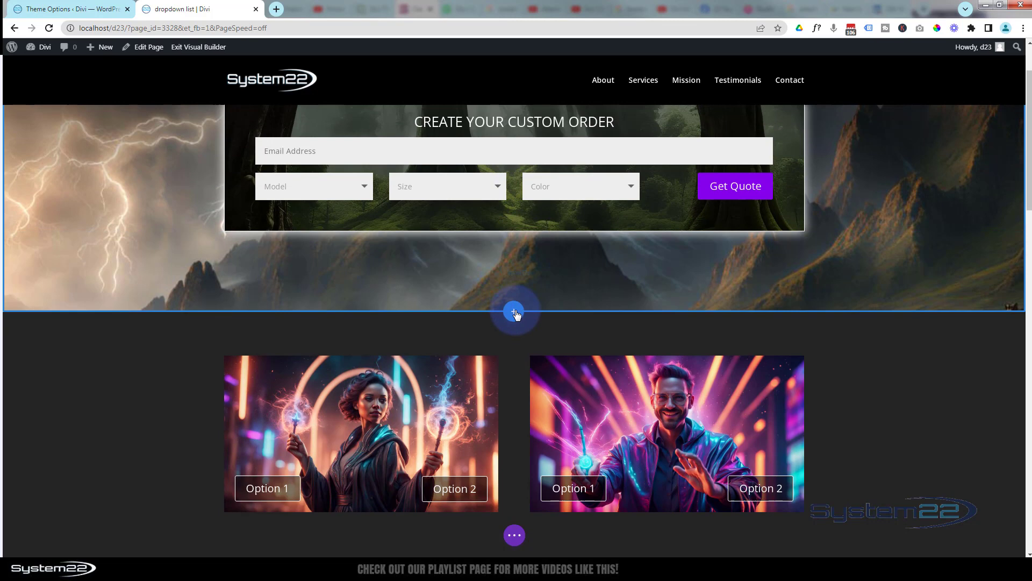
Add a regular section with a single-column row below the order form
click(514, 314)
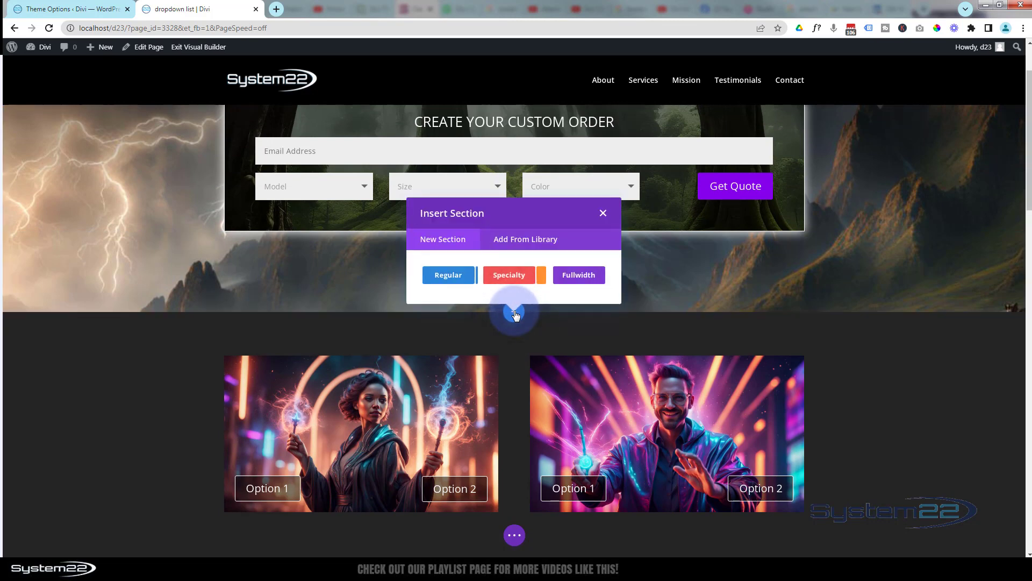
click(454, 278)
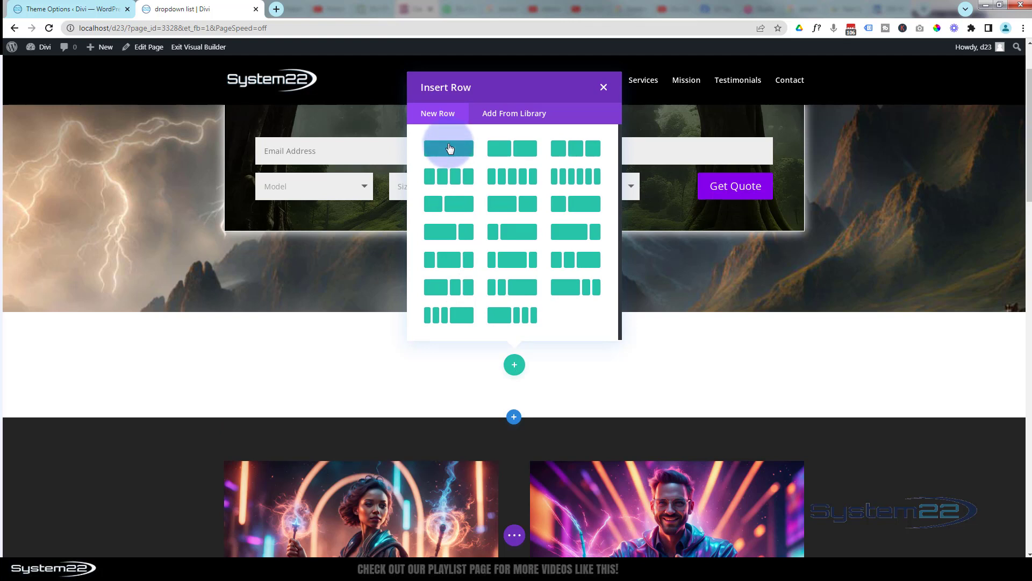
click(455, 152)
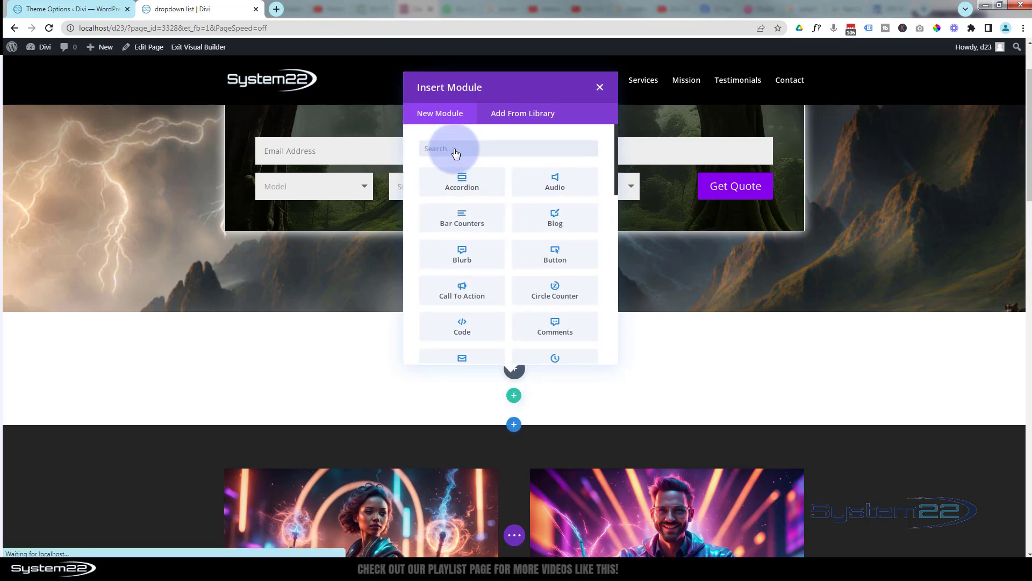
Add a Call To Action module and review its default title, body text and Click Here button
click(466, 294)
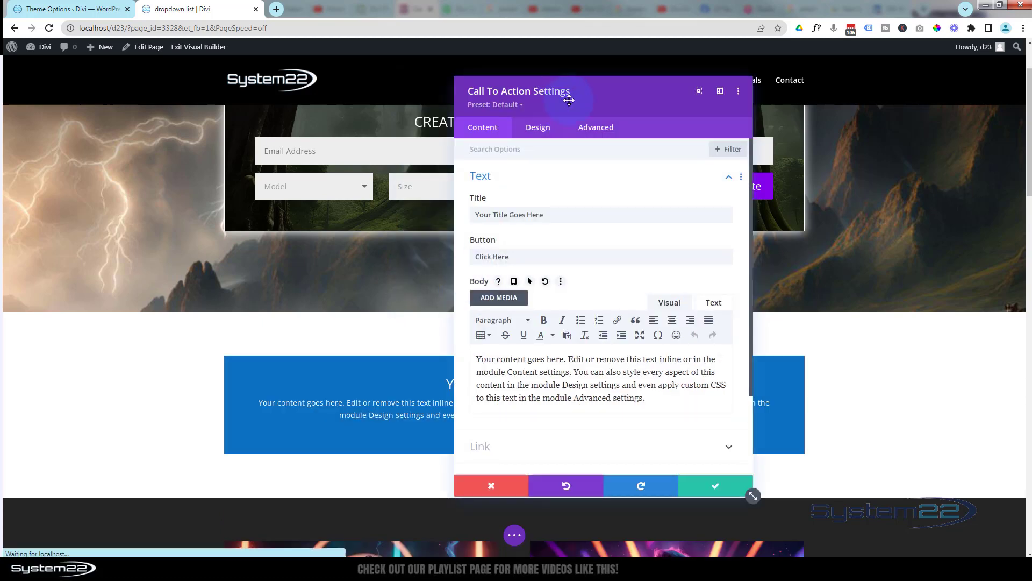
drag(568, 100, 723, 83)
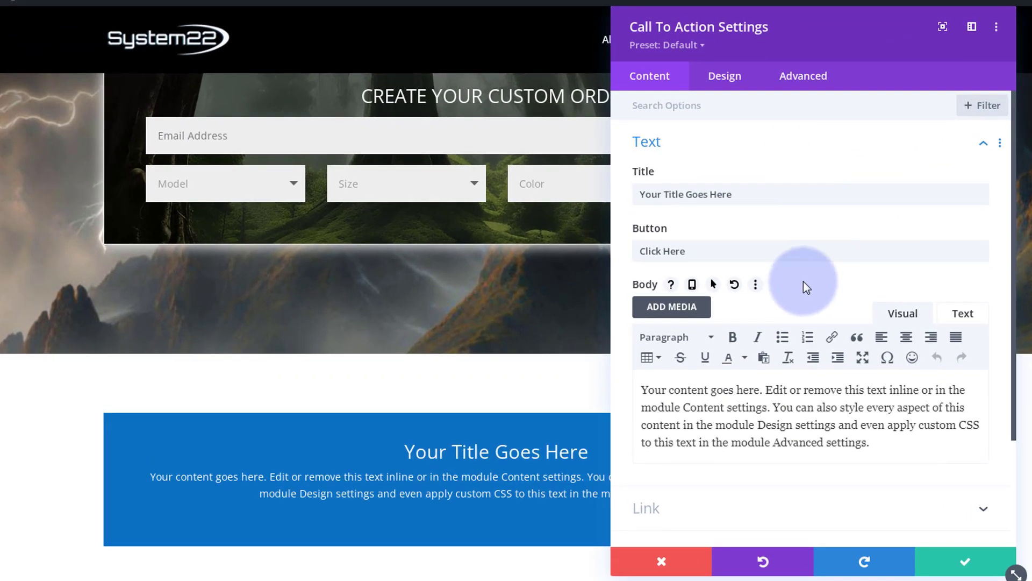
click(755, 192)
drag(702, 188, 642, 191)
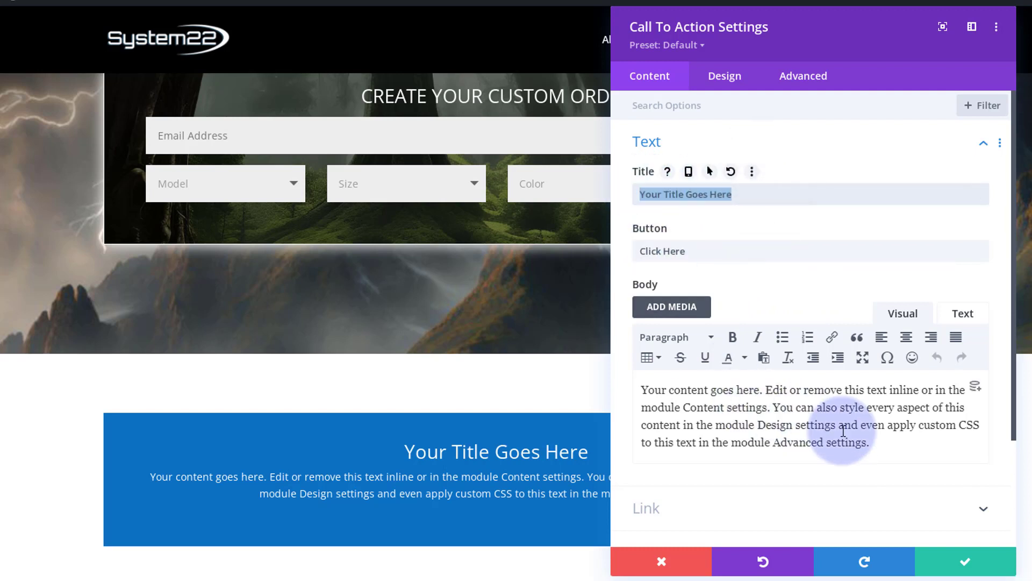
drag(869, 441, 653, 390)
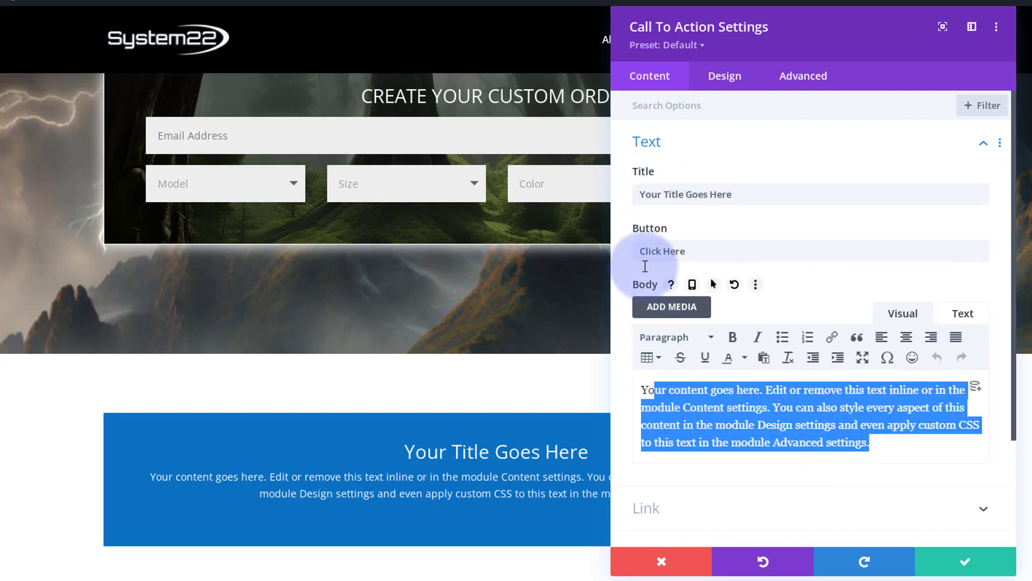
triple_click(691, 253)
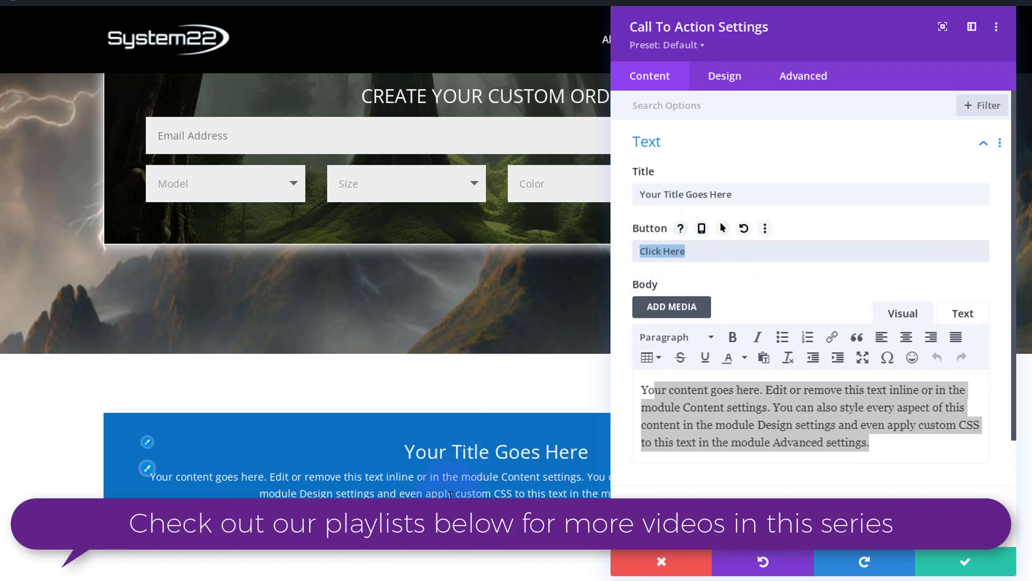
Set the Call To Action button's link URL to #
scroll(737, 355, down, 3)
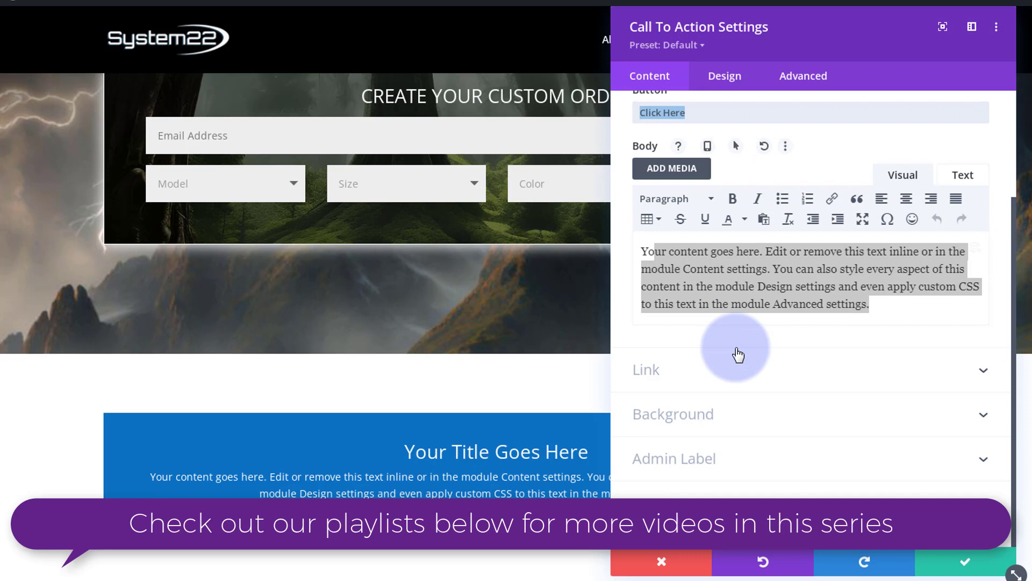
click(712, 371)
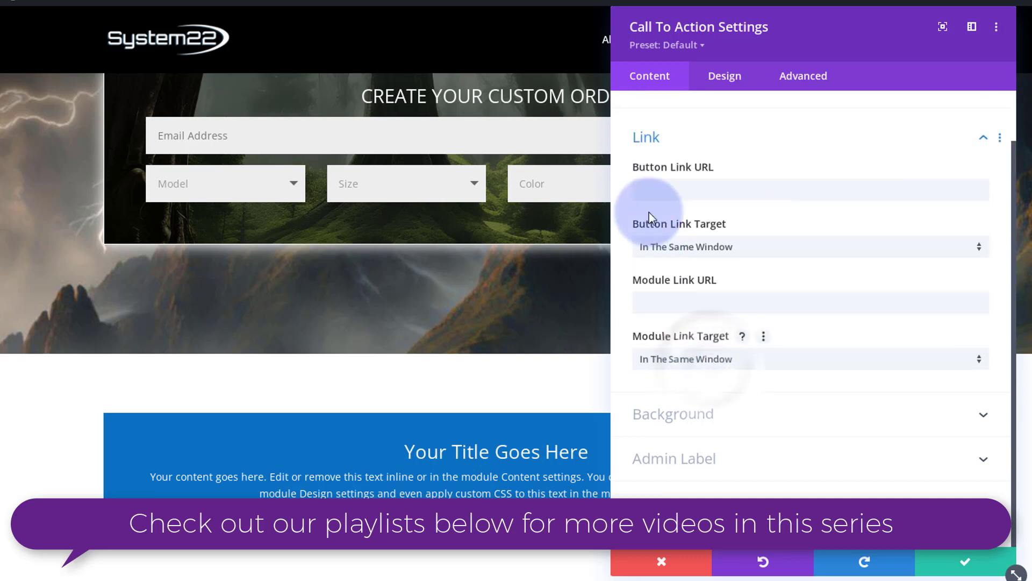
click(662, 192)
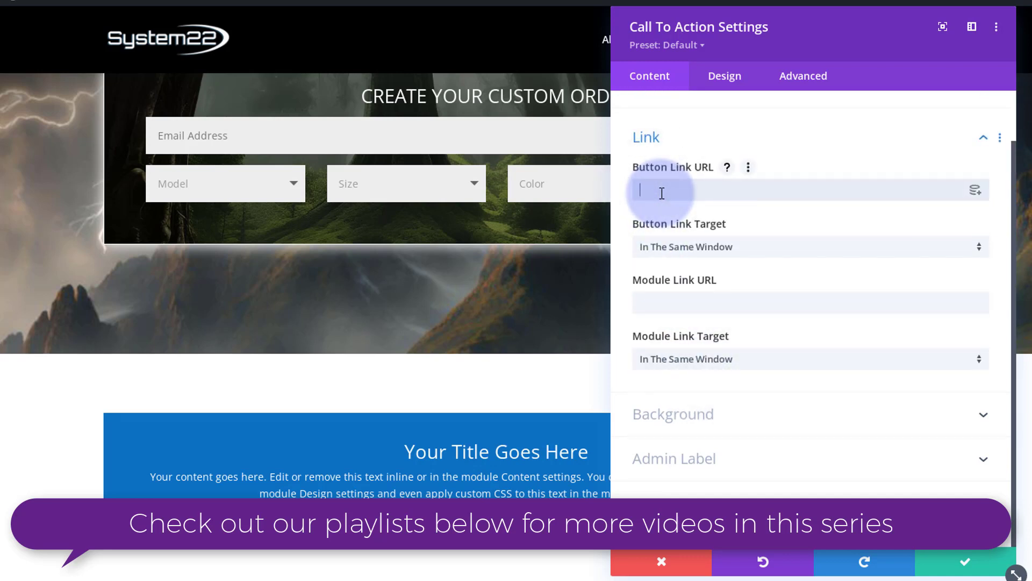
text(#)
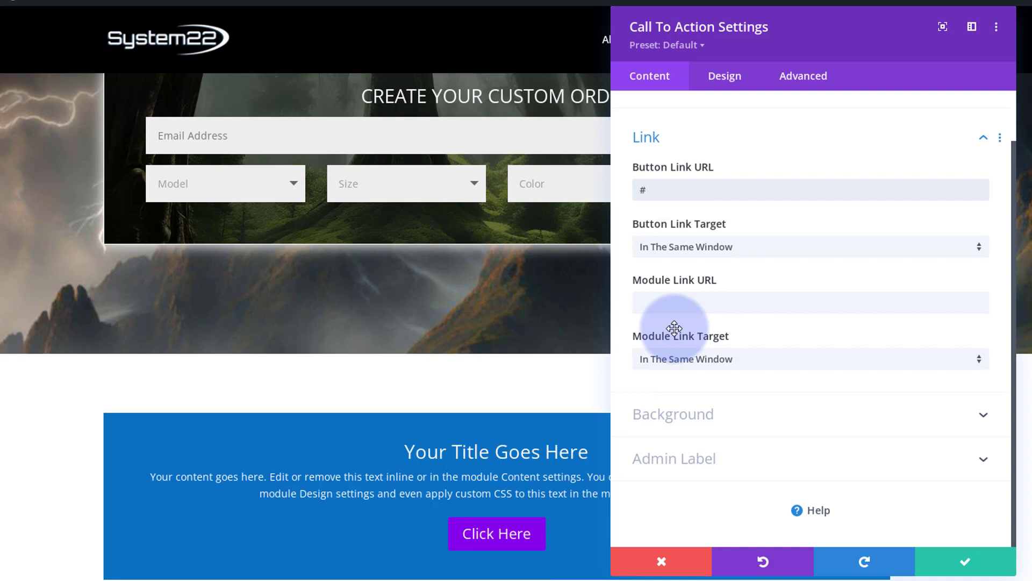
click(722, 78)
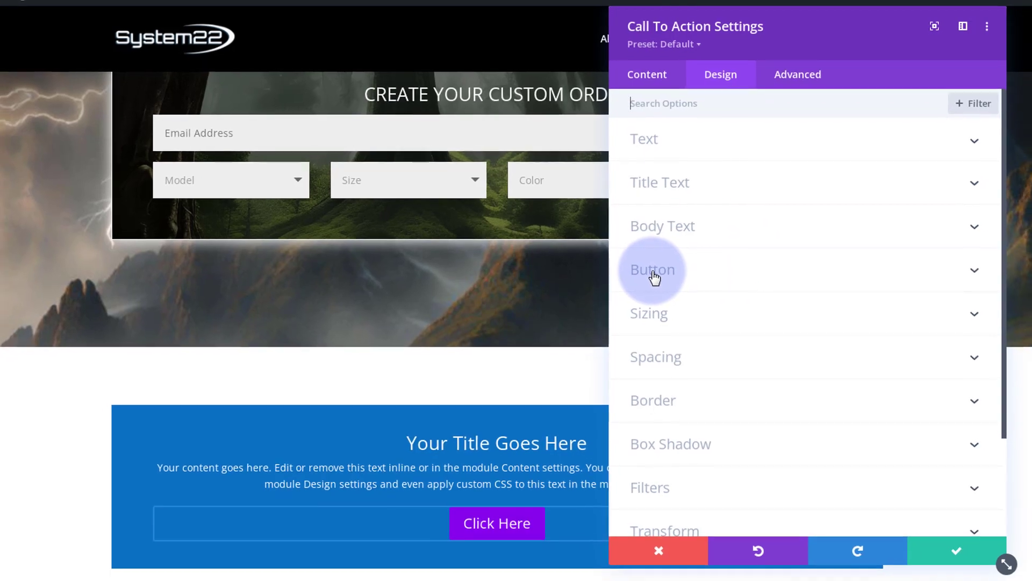
Give the Call To Action module a black background lowered to 0.74 opacity
click(654, 74)
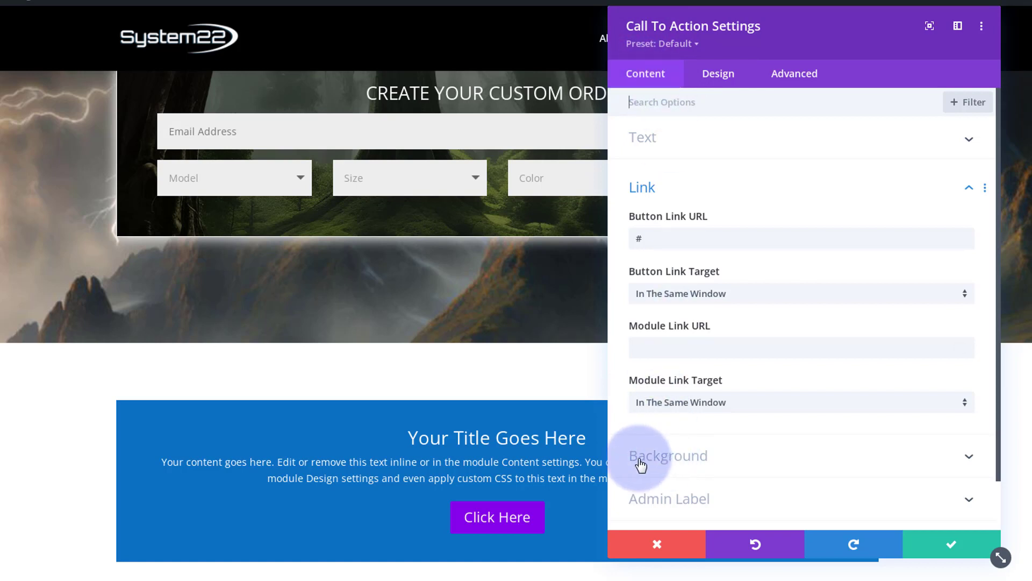
click(701, 464)
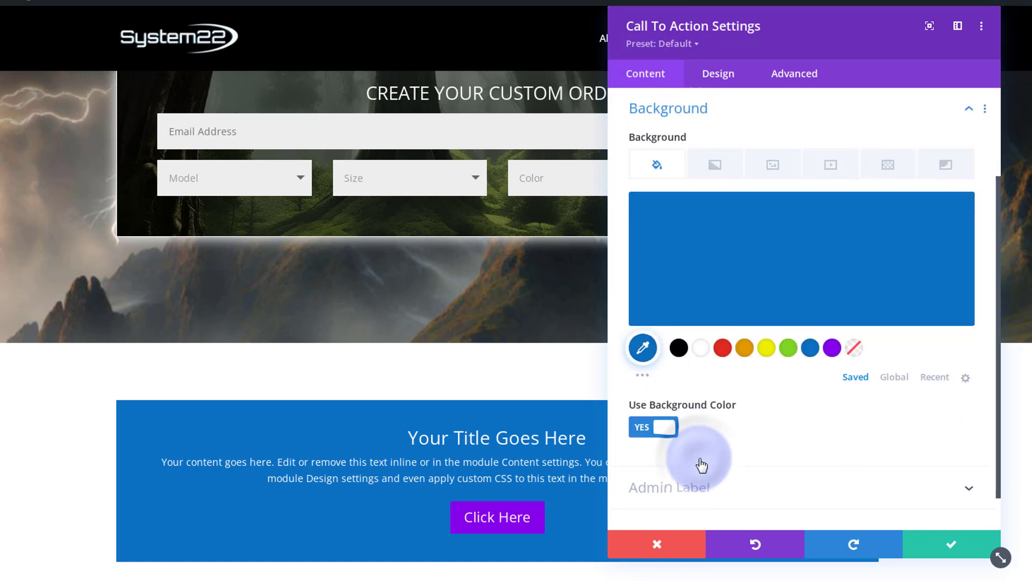
click(679, 348)
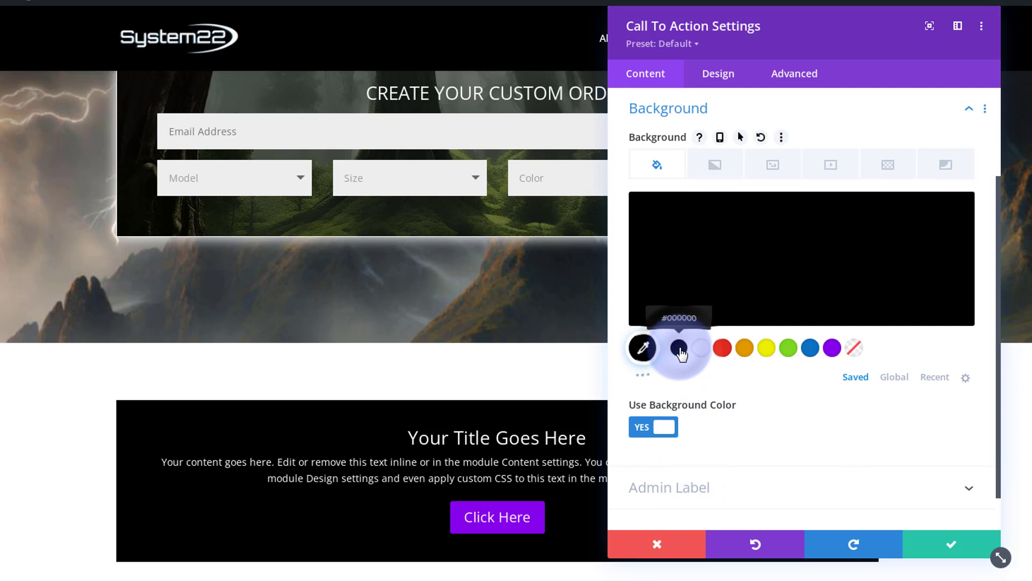
click(930, 250)
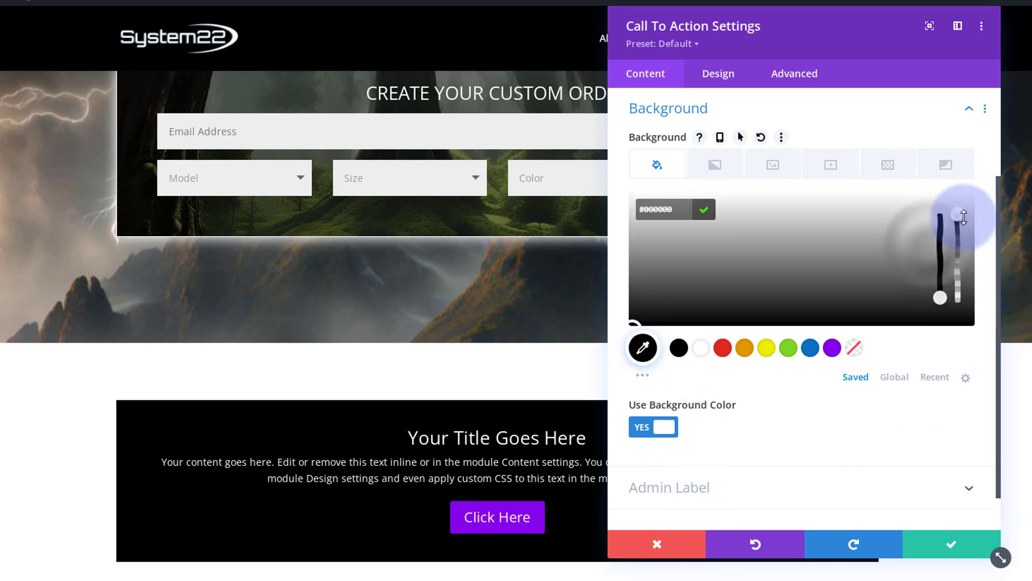
drag(958, 218, 962, 247)
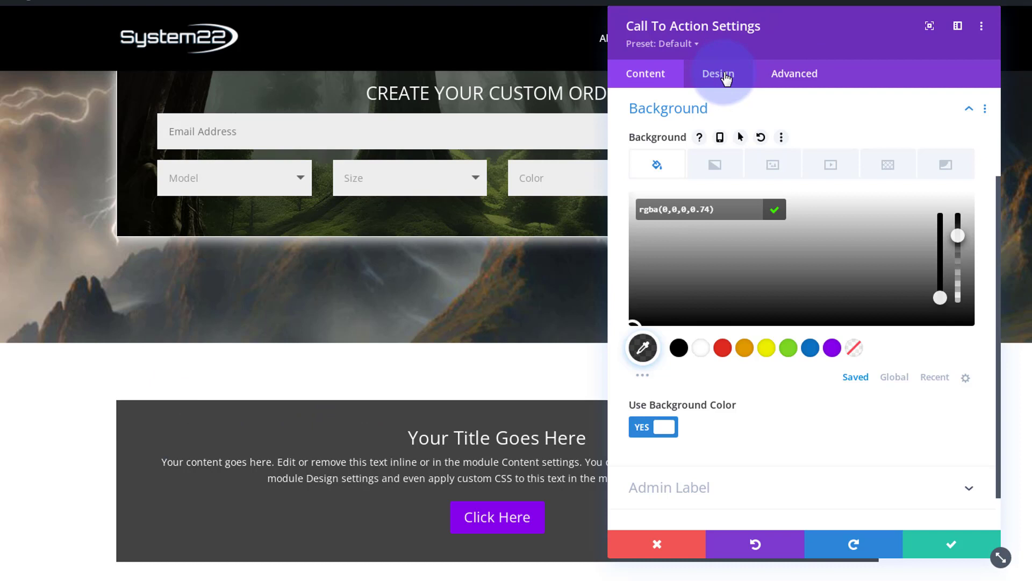
Set the module's border Rounded Corners to 30px
click(726, 76)
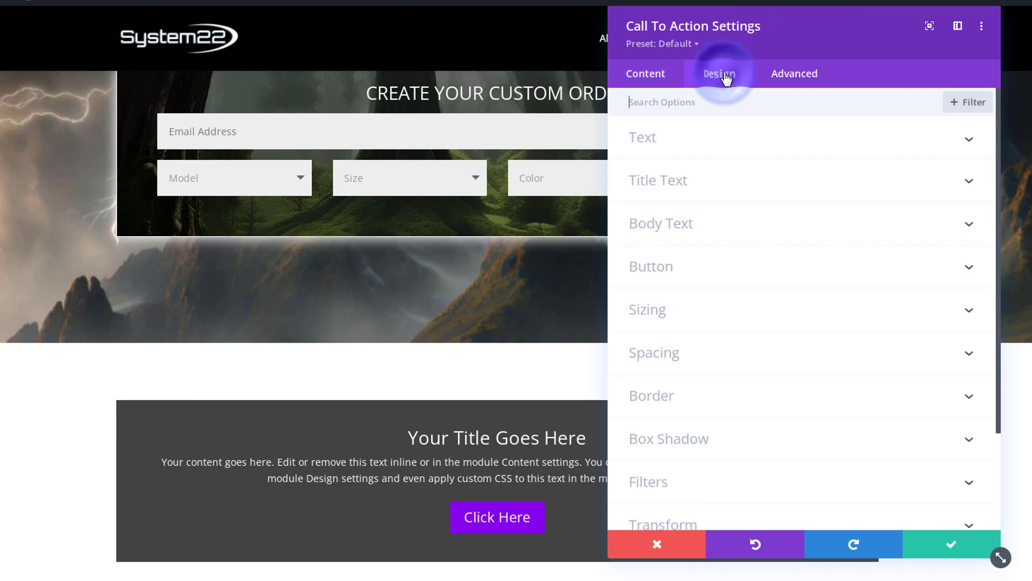
click(714, 398)
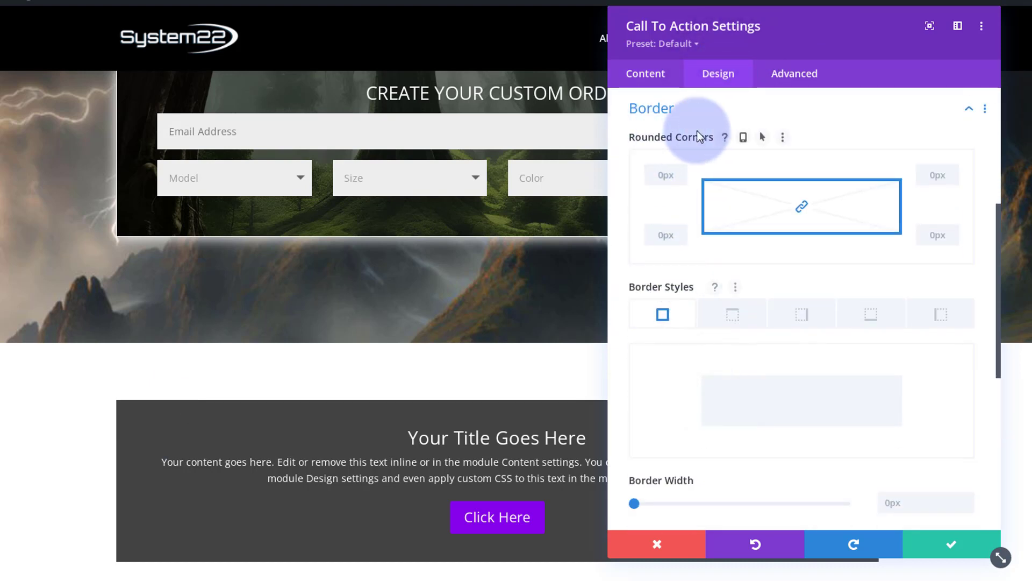
click(666, 174)
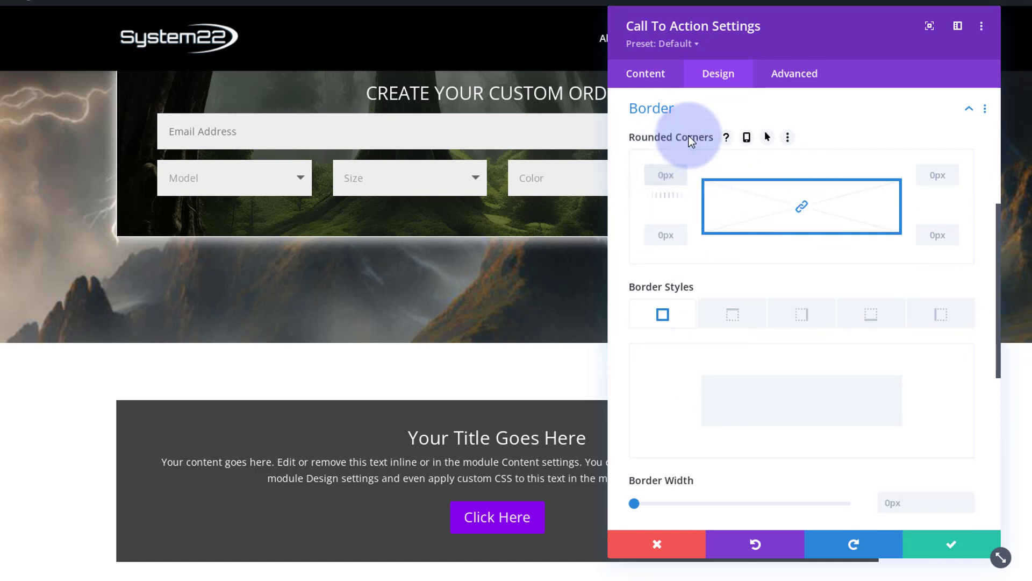
text(30)
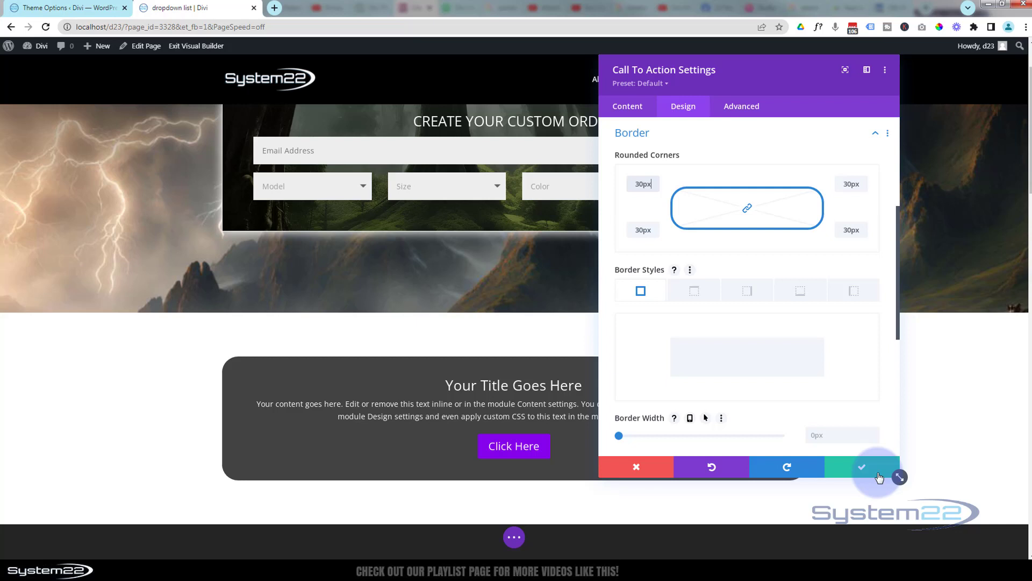
Save the module and open the CTA section's background settings
click(877, 473)
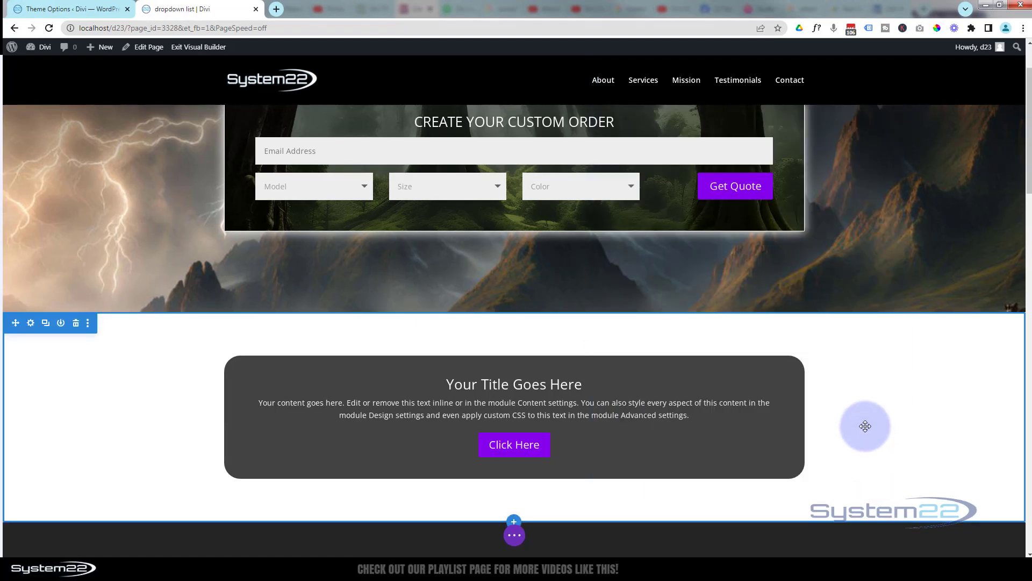
scroll(865, 426, down, 2)
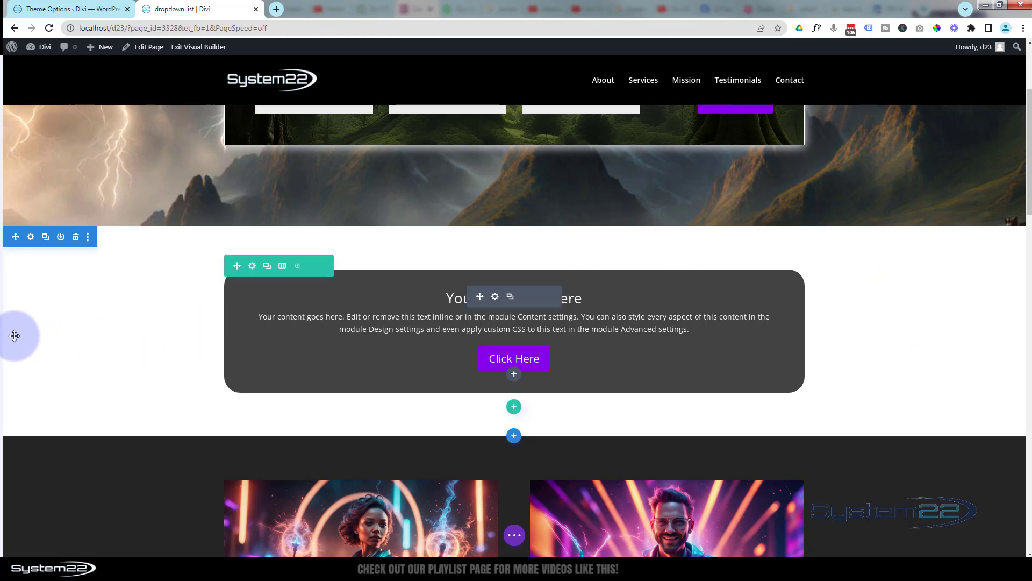
click(30, 237)
click(637, 110)
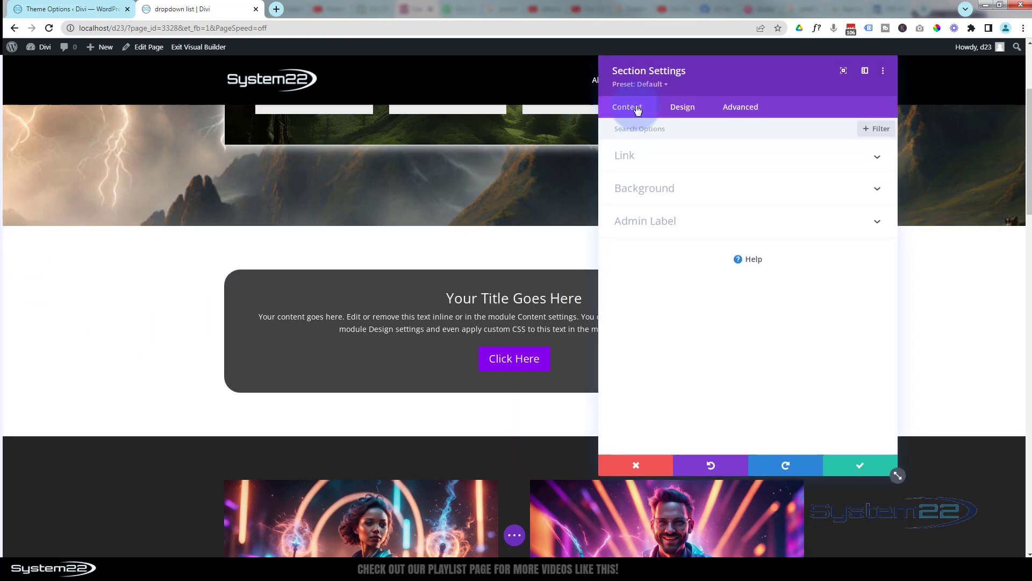
click(679, 194)
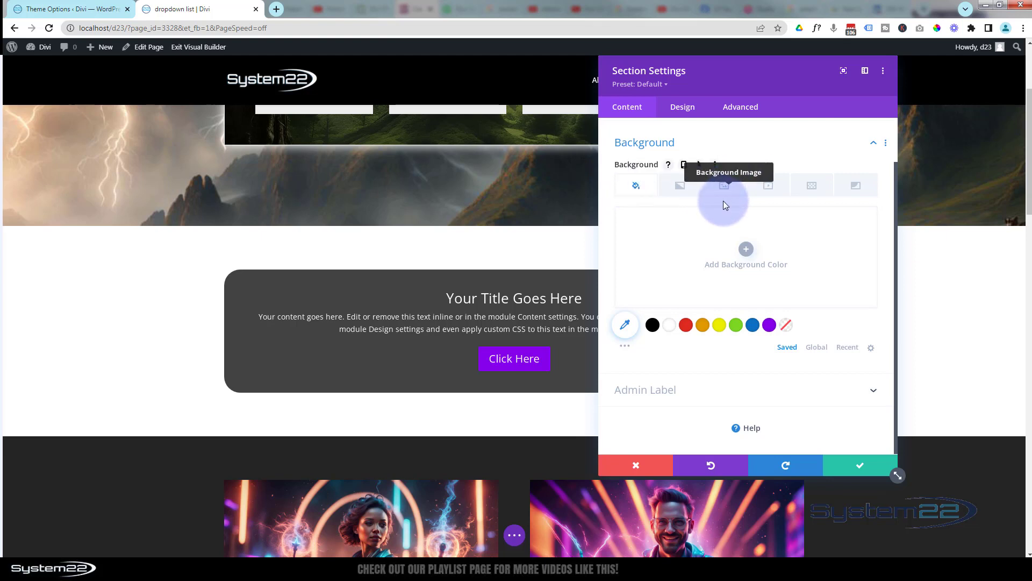
Choose the planet landscape image from the Media Library as the section's background image
click(725, 186)
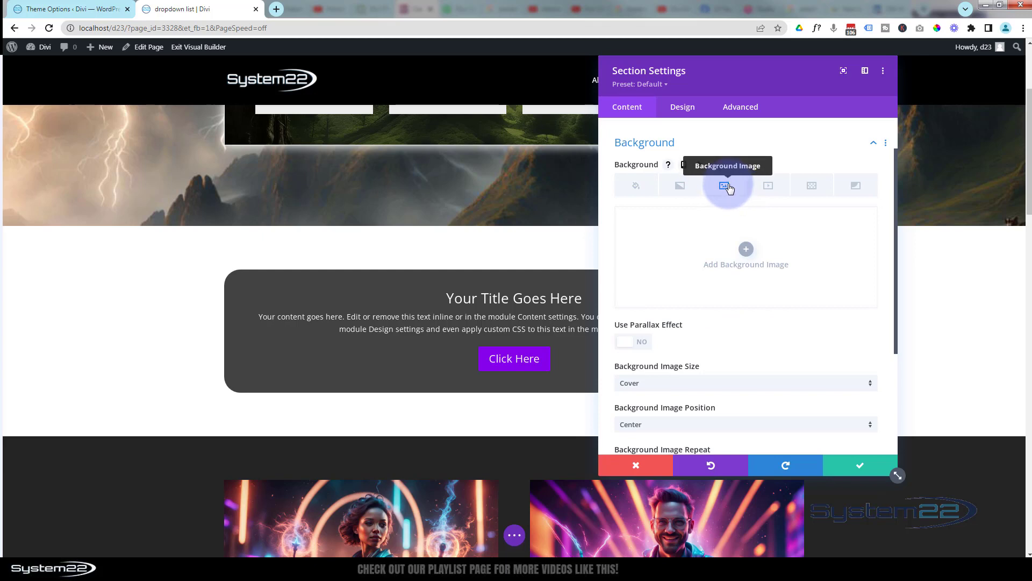
click(745, 252)
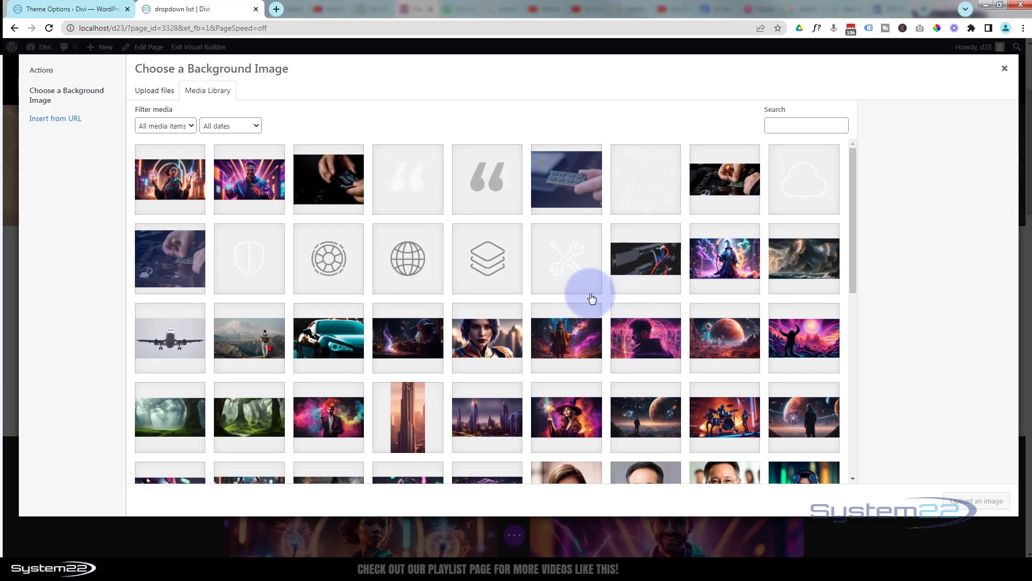
click(735, 347)
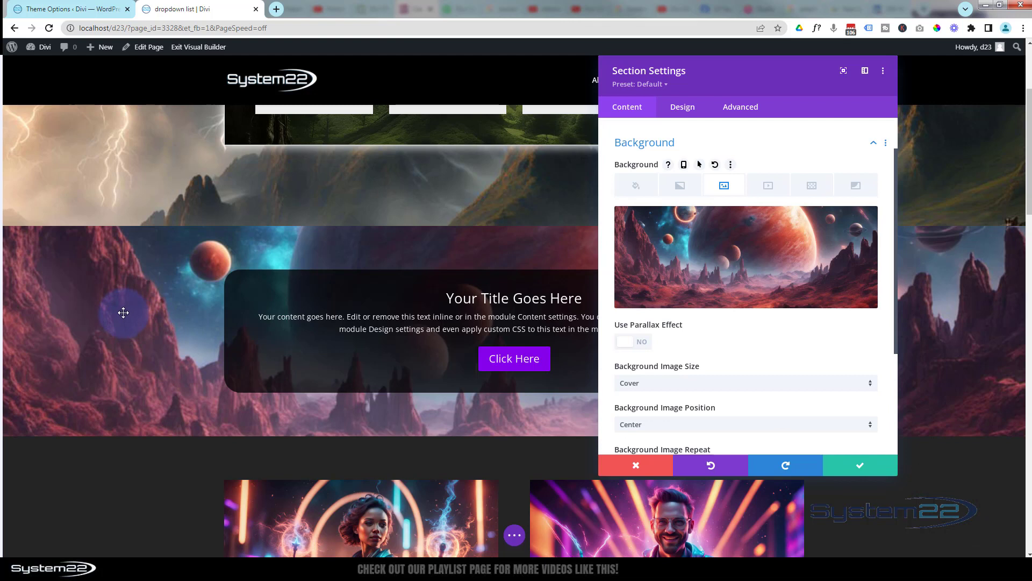
Turn on Use Parallax Effect for the section's background image
scroll(124, 312, down, 2)
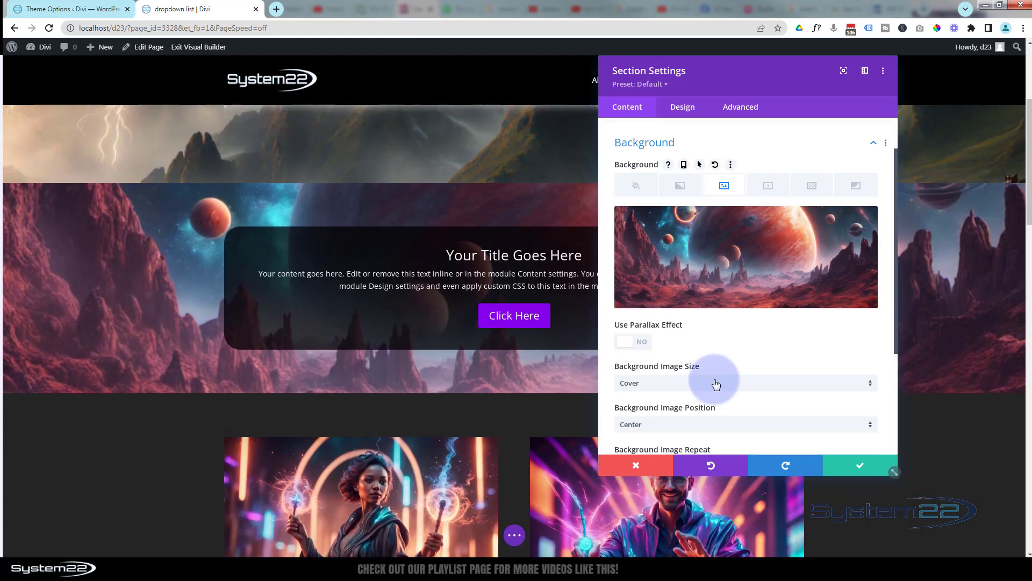
click(645, 347)
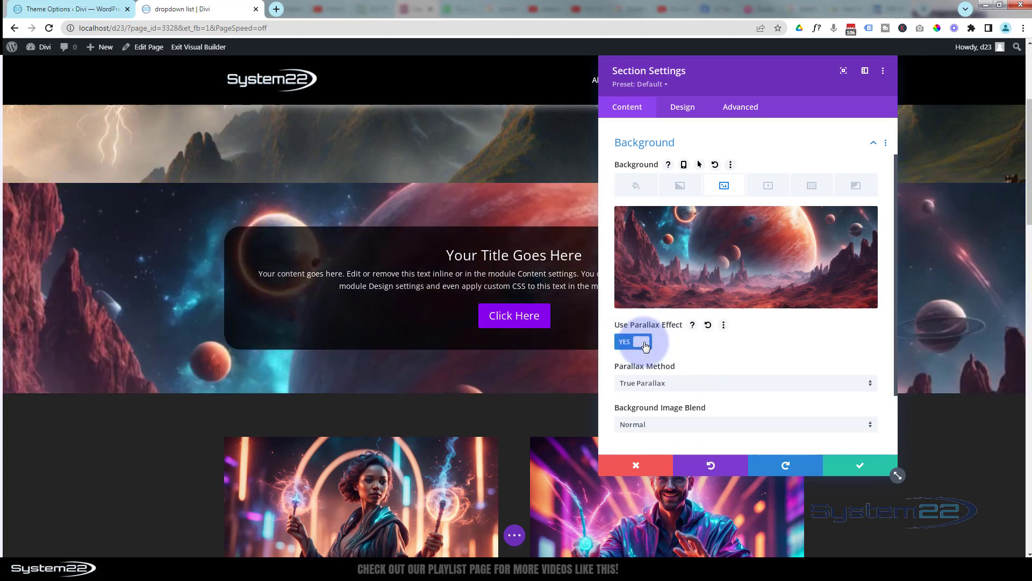
scroll(153, 323, down, 3)
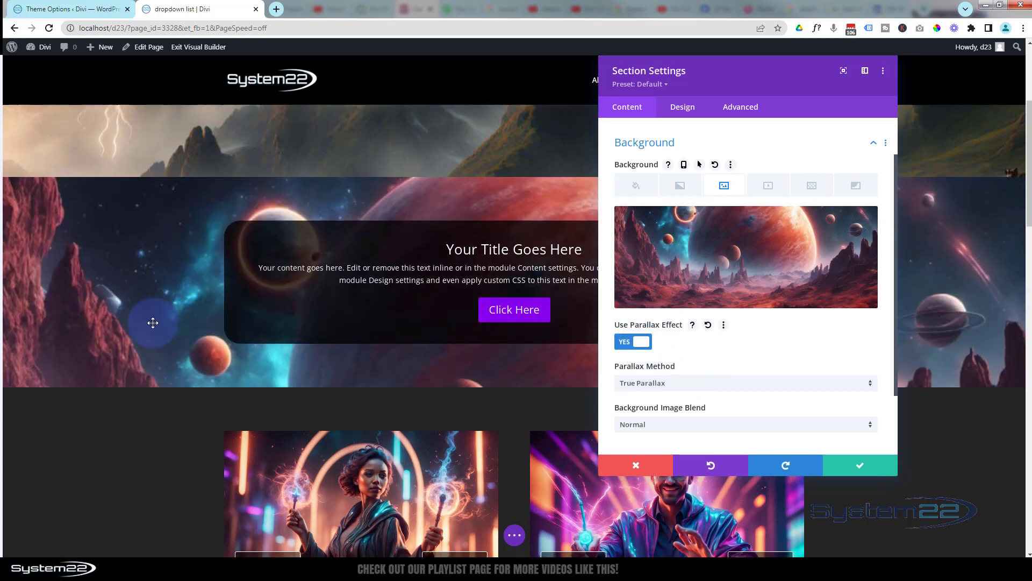
scroll(152, 323, up, 5)
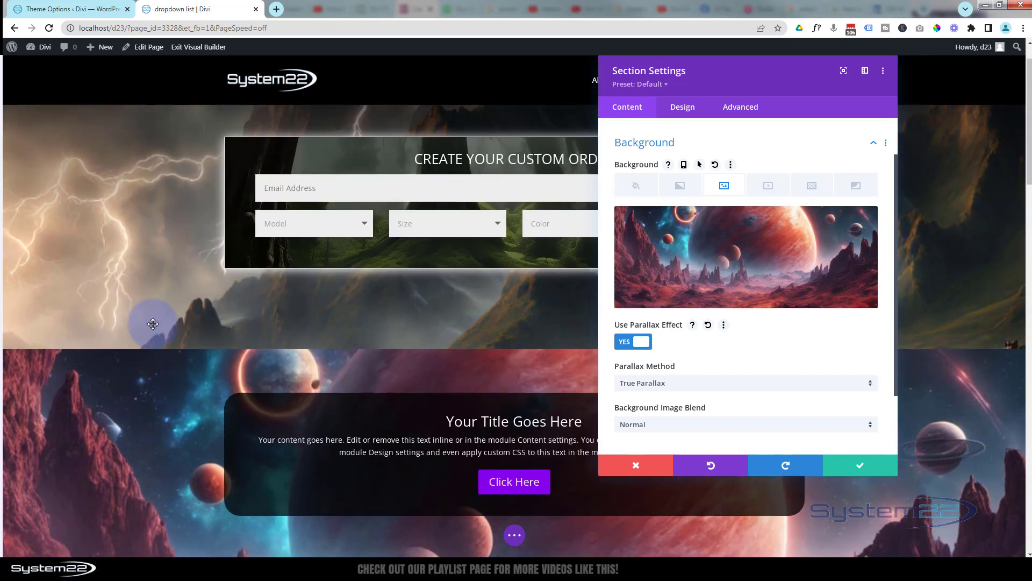
scroll(152, 323, down, 5)
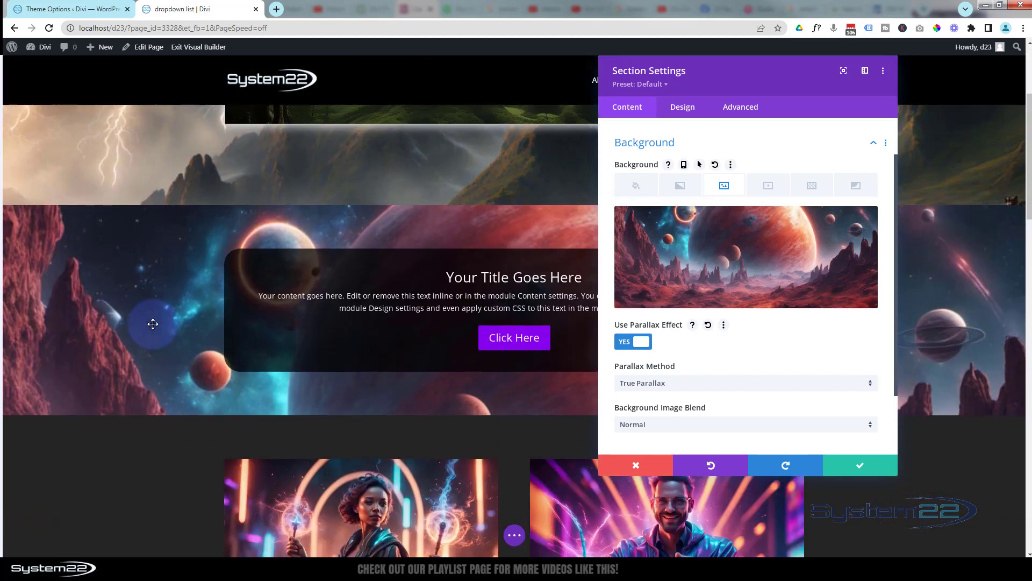
scroll(153, 324, down, 1)
scroll(153, 323, up, 1)
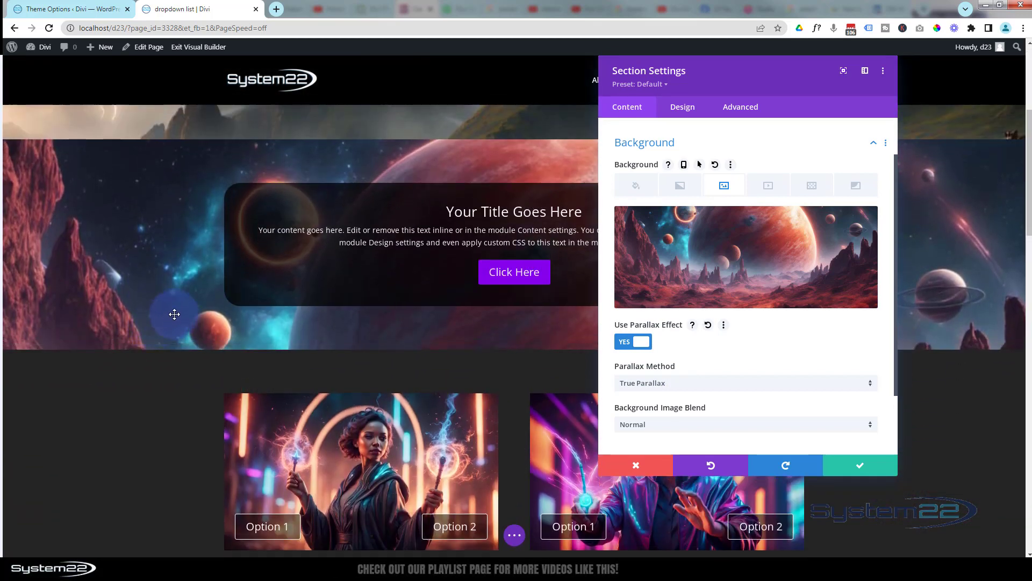
Set the Parallax Method to CSS and save the section settings
click(725, 383)
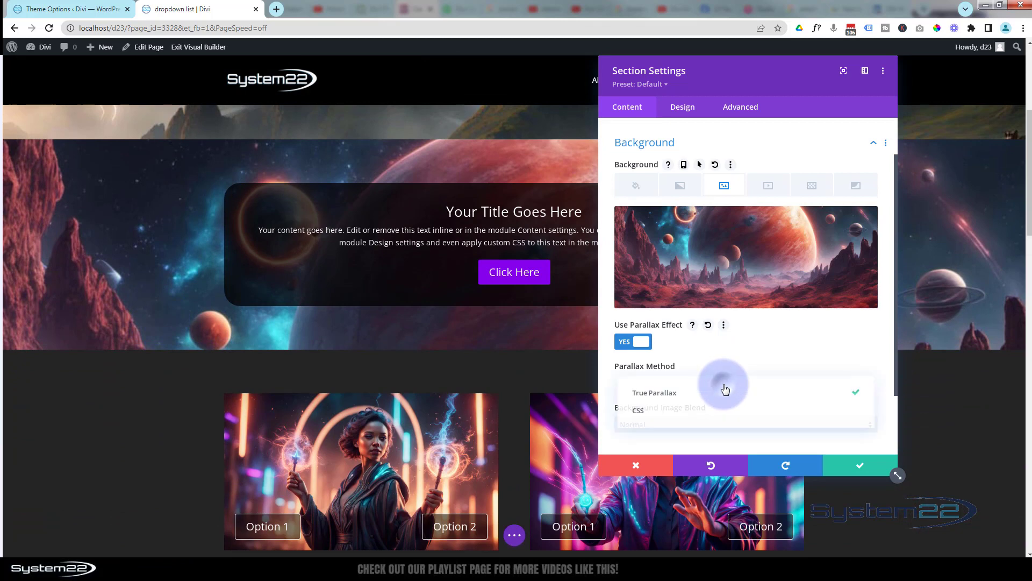
click(667, 414)
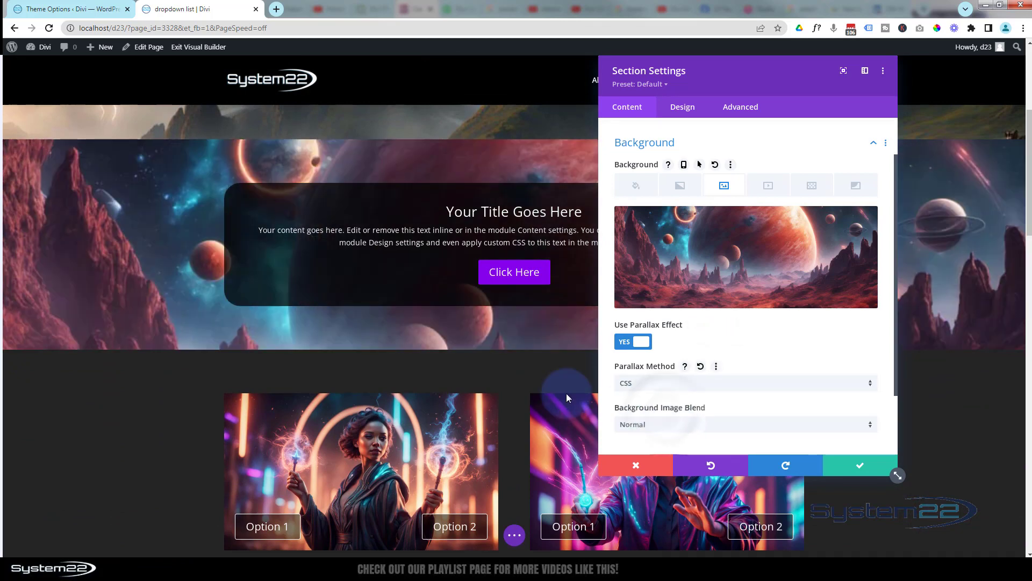
scroll(80, 216, down, 3)
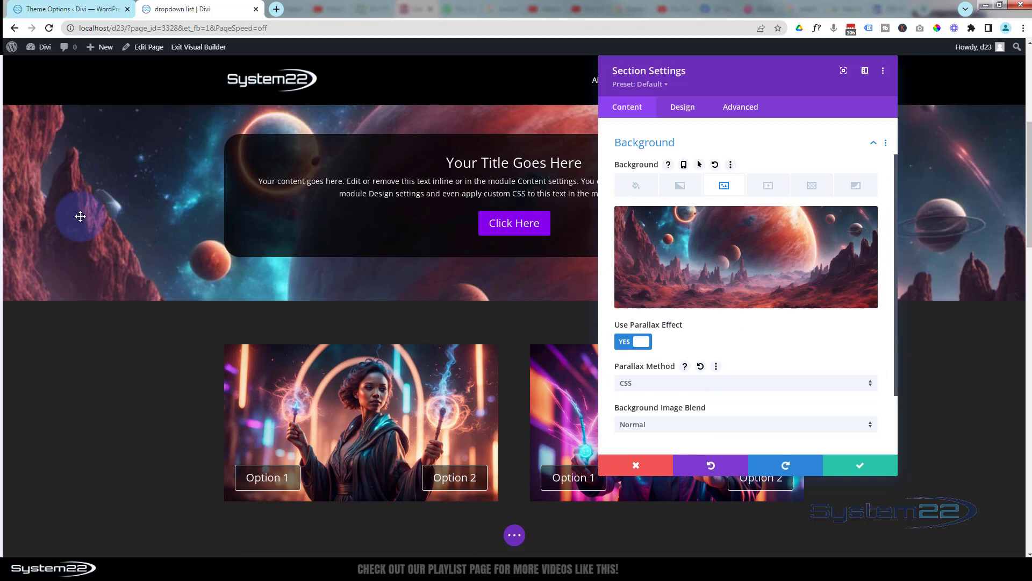
scroll(80, 216, up, 7)
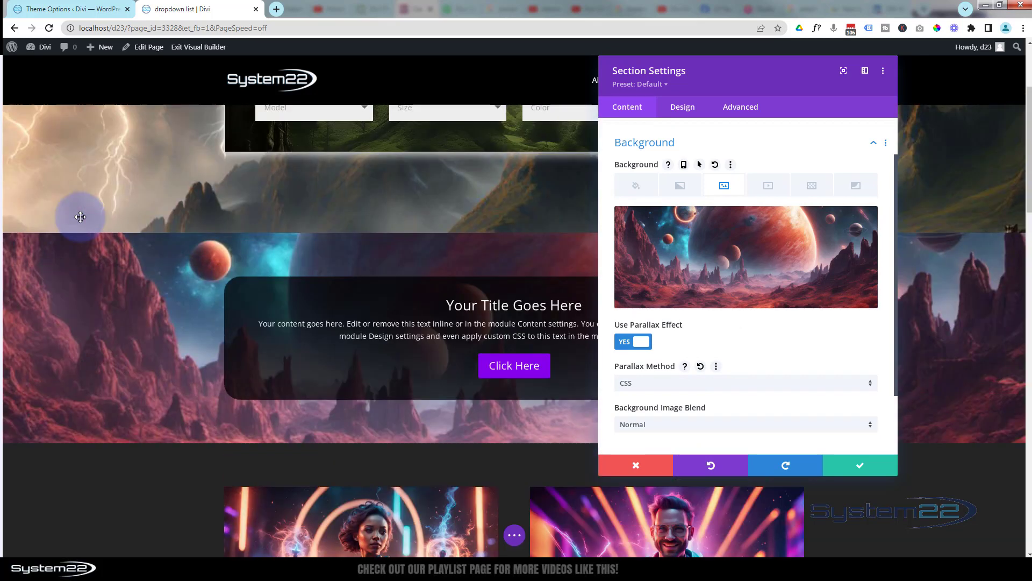
scroll(80, 216, down, 5)
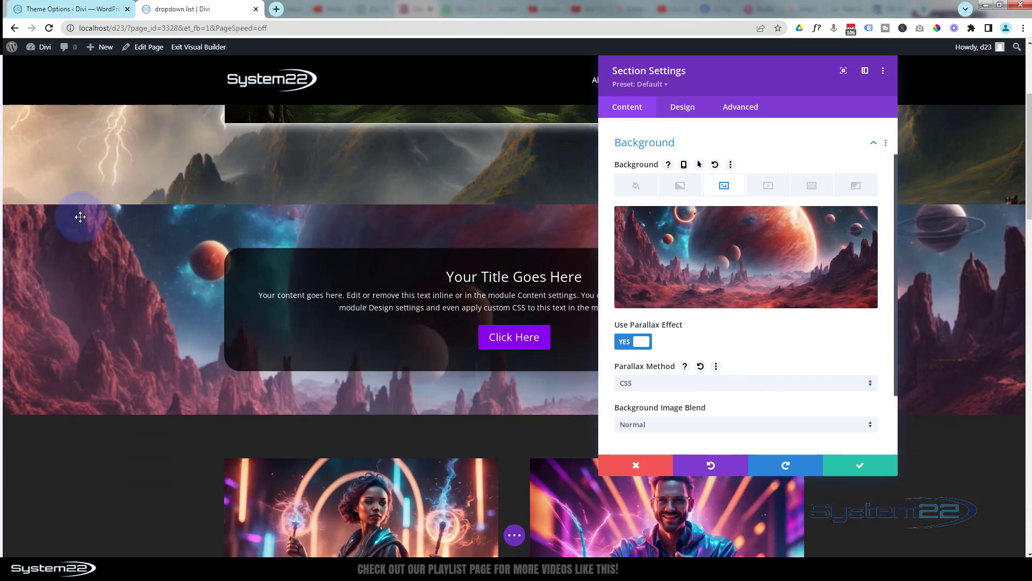
scroll(80, 216, up, 3)
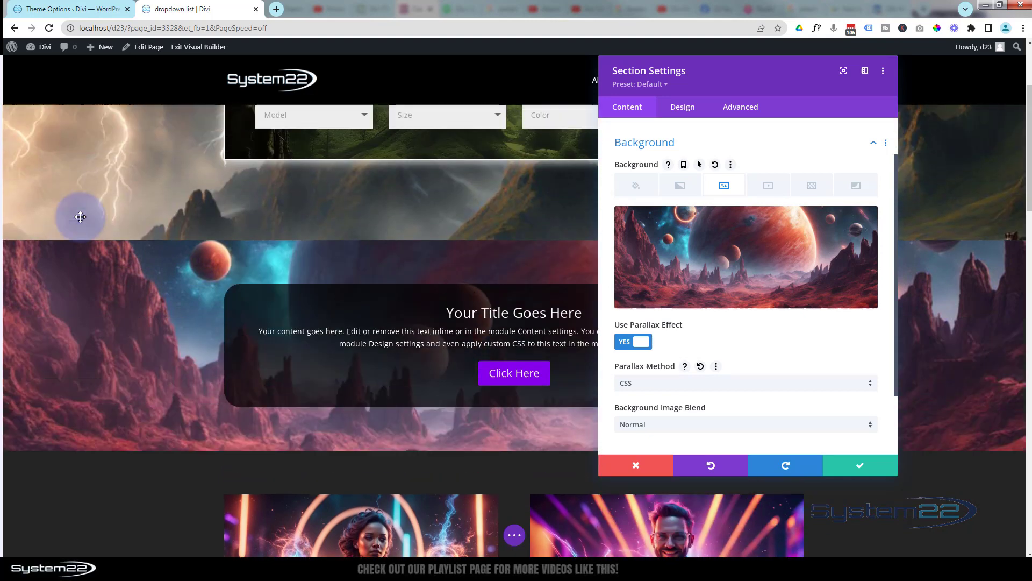
scroll(80, 216, down, 2)
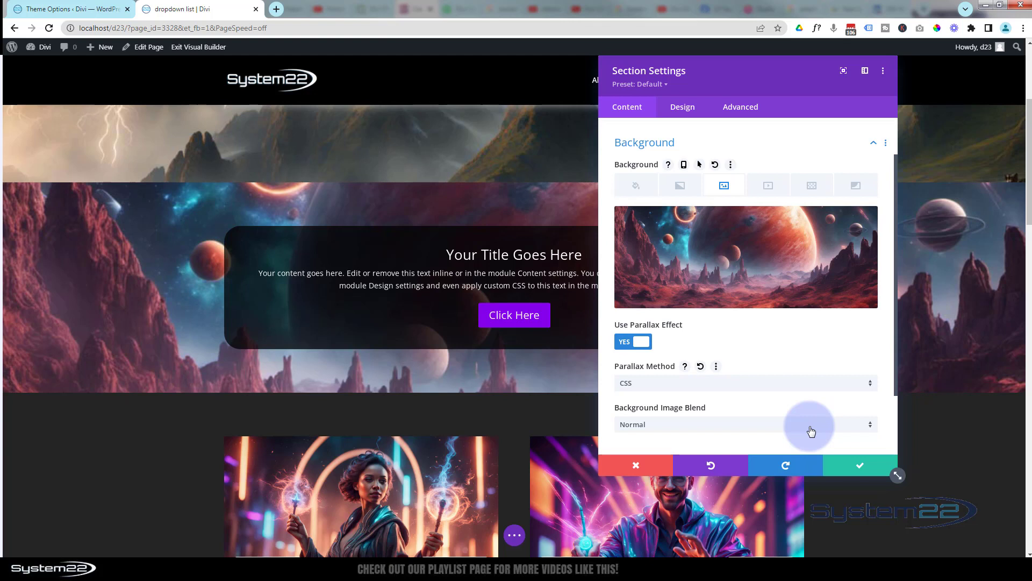
click(861, 469)
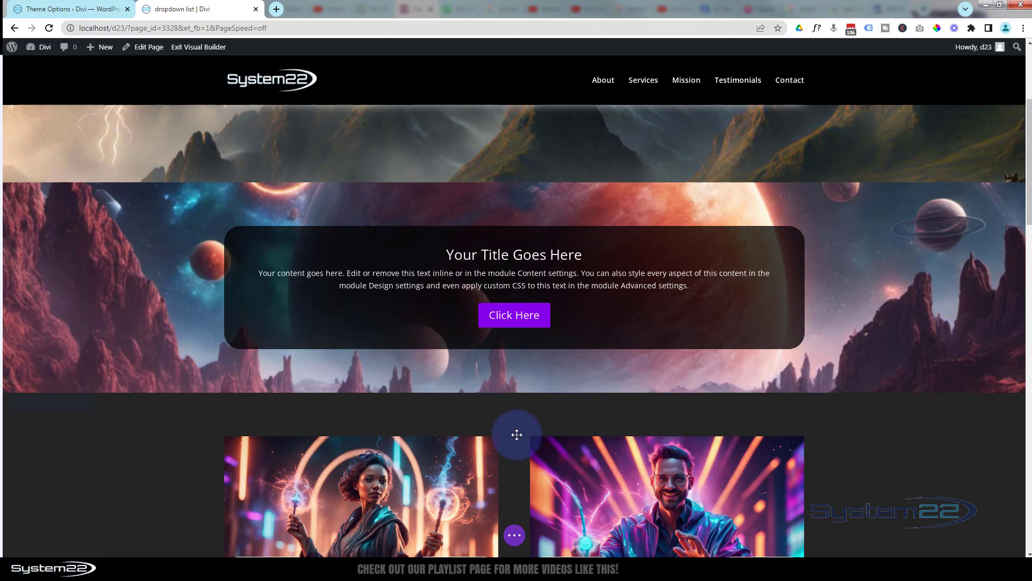
Insert a Code module into the empty row beneath the two Option image cards
scroll(517, 434, down, 3)
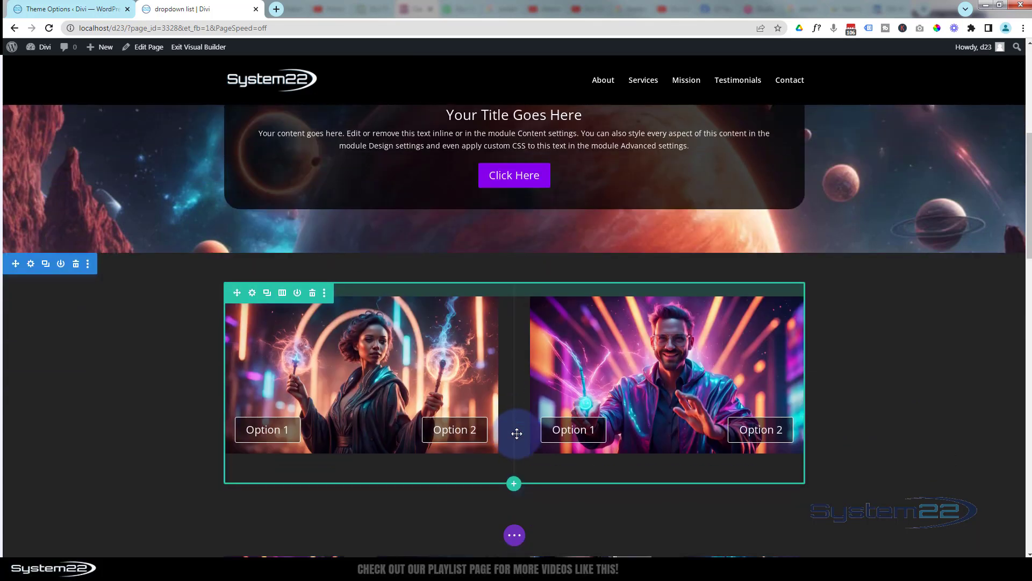
scroll(517, 435, down, 2)
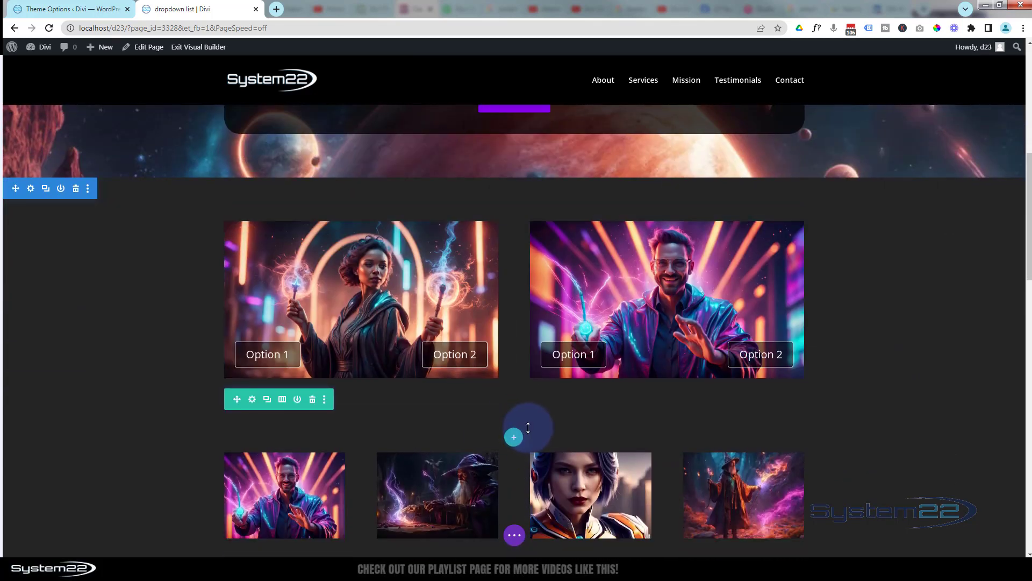
click(530, 428)
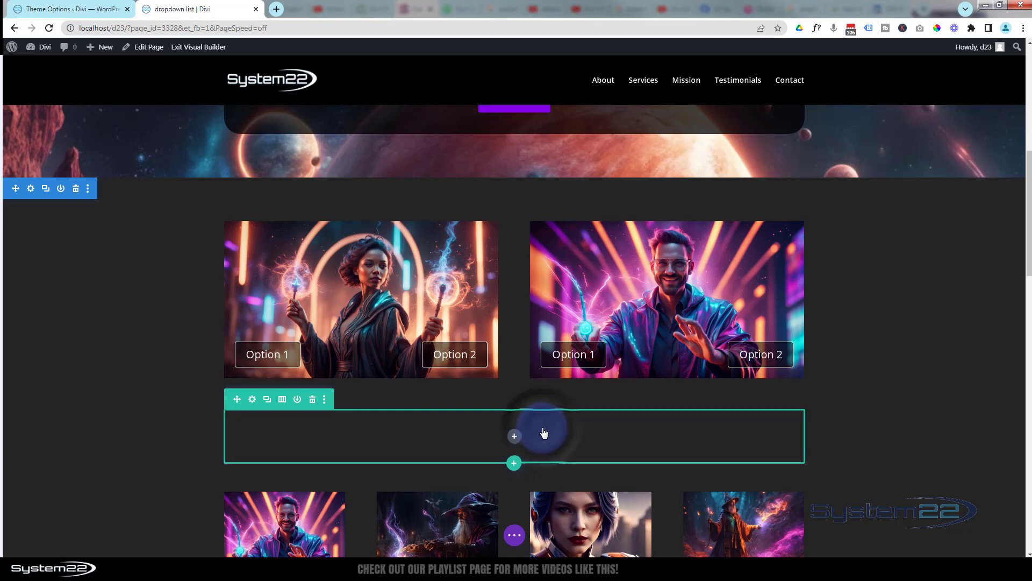
click(514, 438)
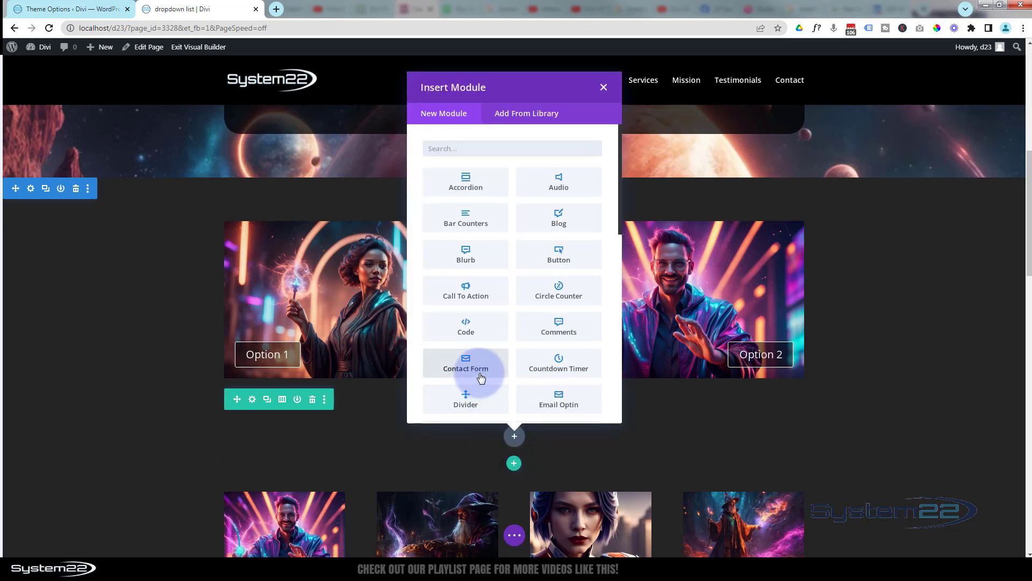
click(479, 331)
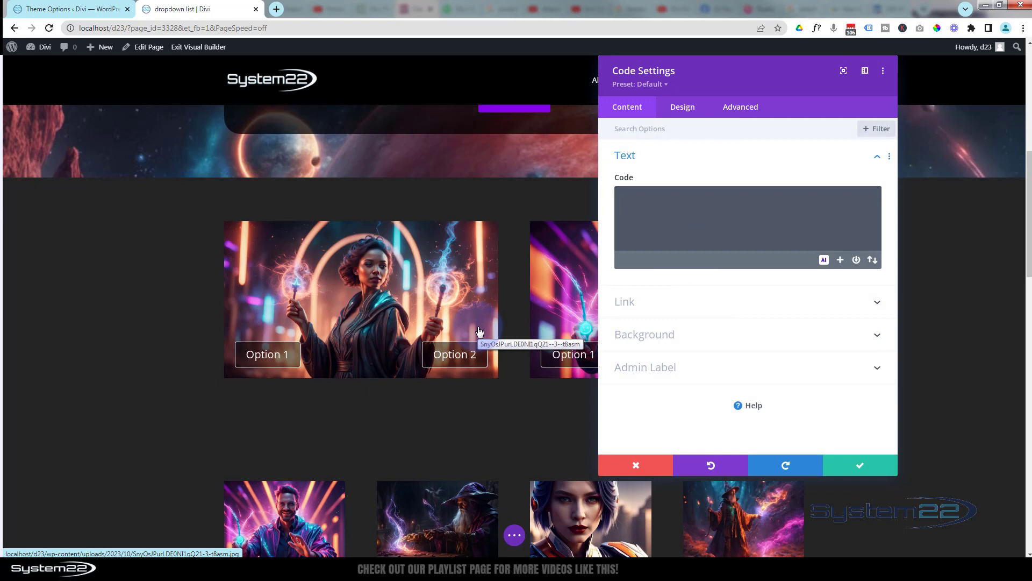
Enter an empty <style></style> block in the Code field with a blank middle line
click(647, 200)
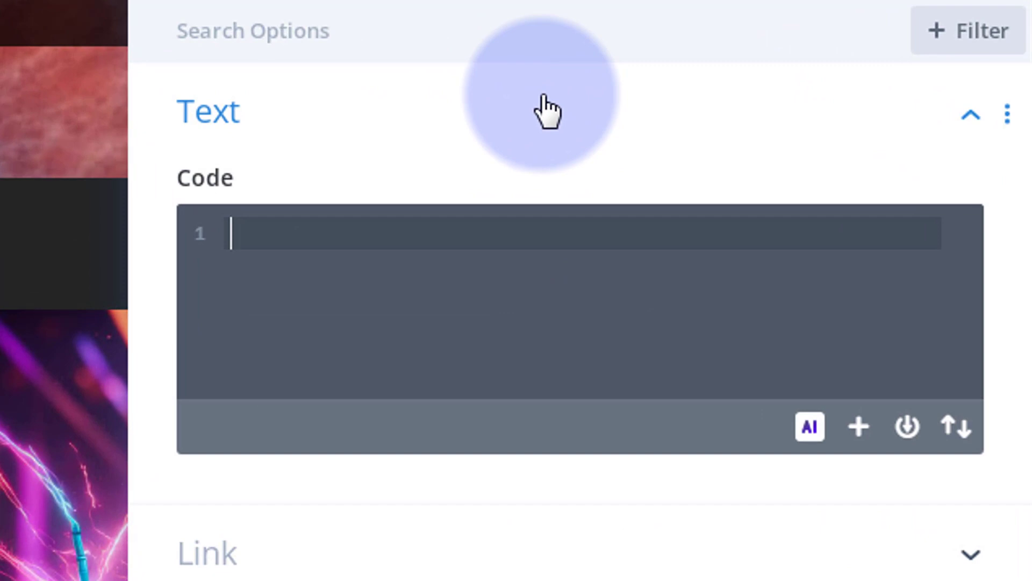
text(<style></style>)
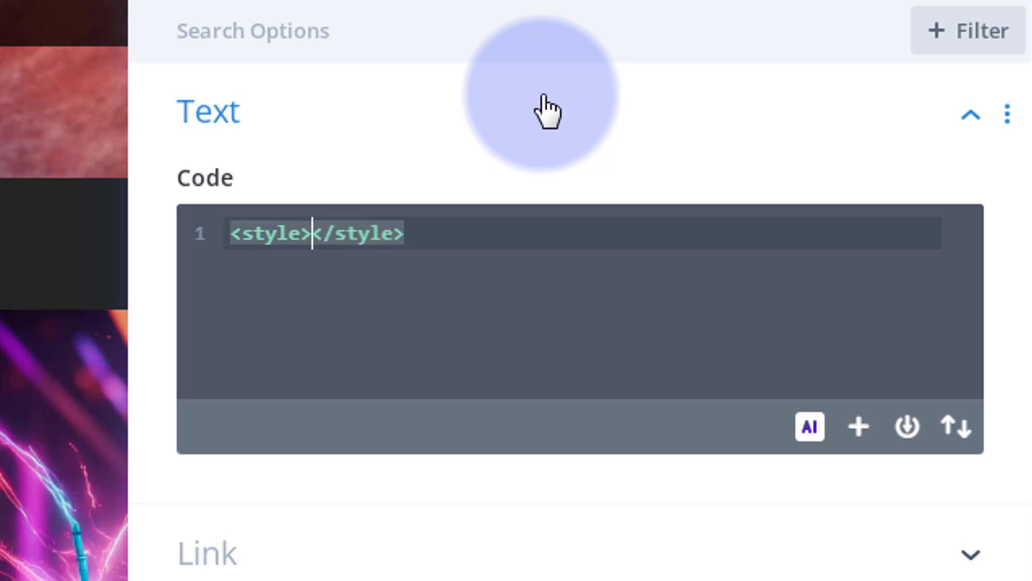
key(Return)
key(Return)
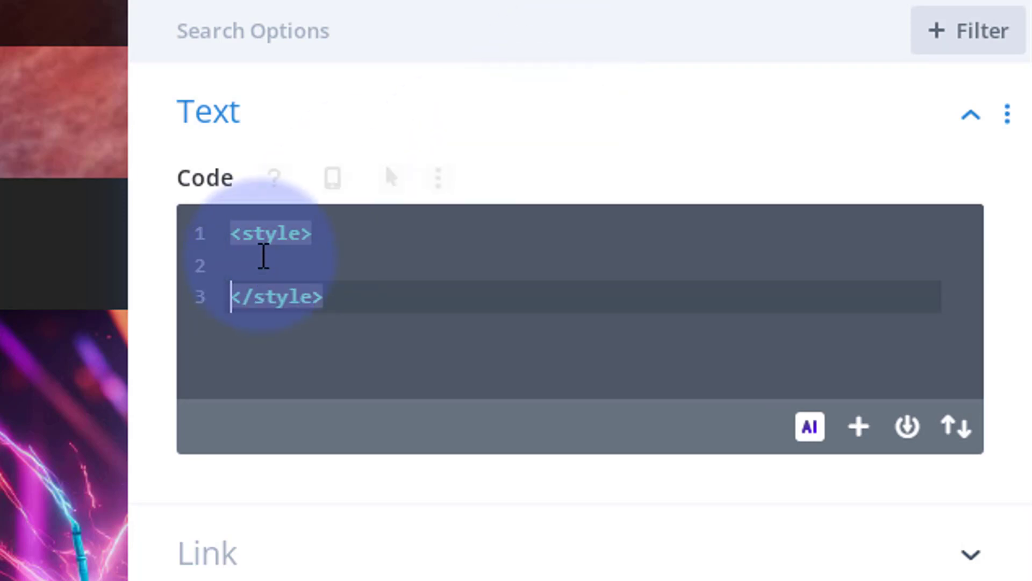
click(261, 261)
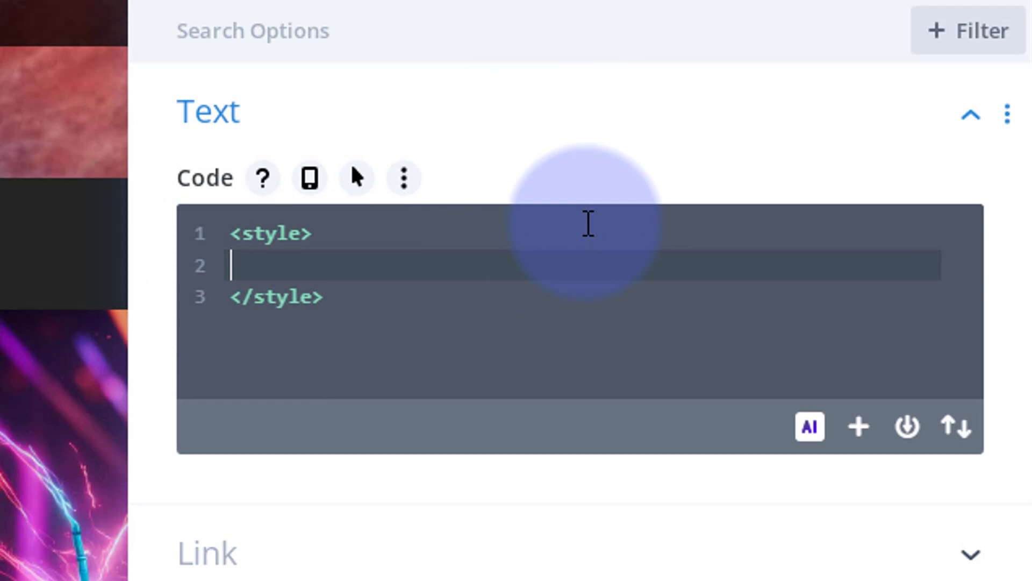
Write a .bgcolch rule containing animation: bgcolch 10s infinite; inside the style block
text(bg)
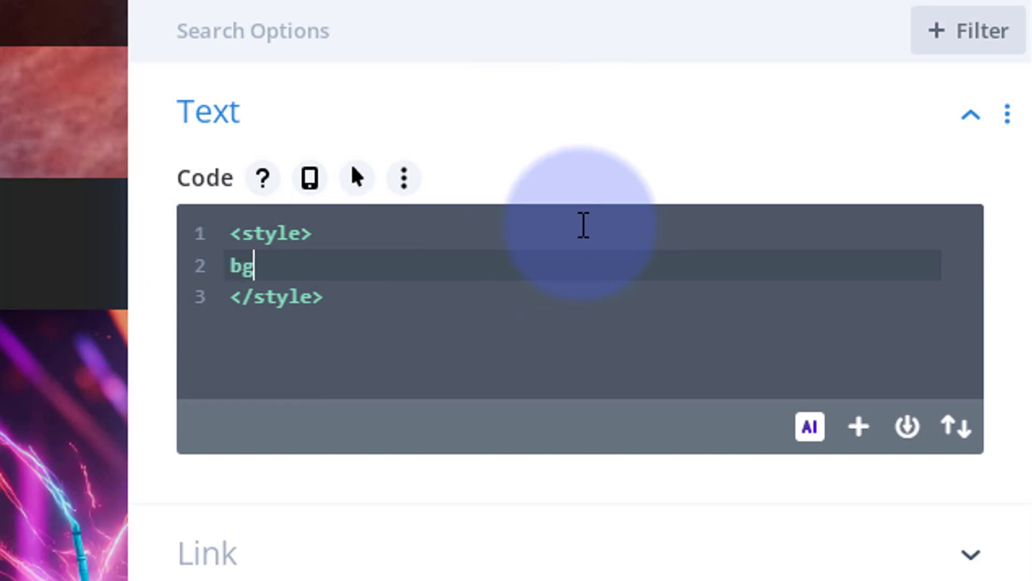
text(colch)
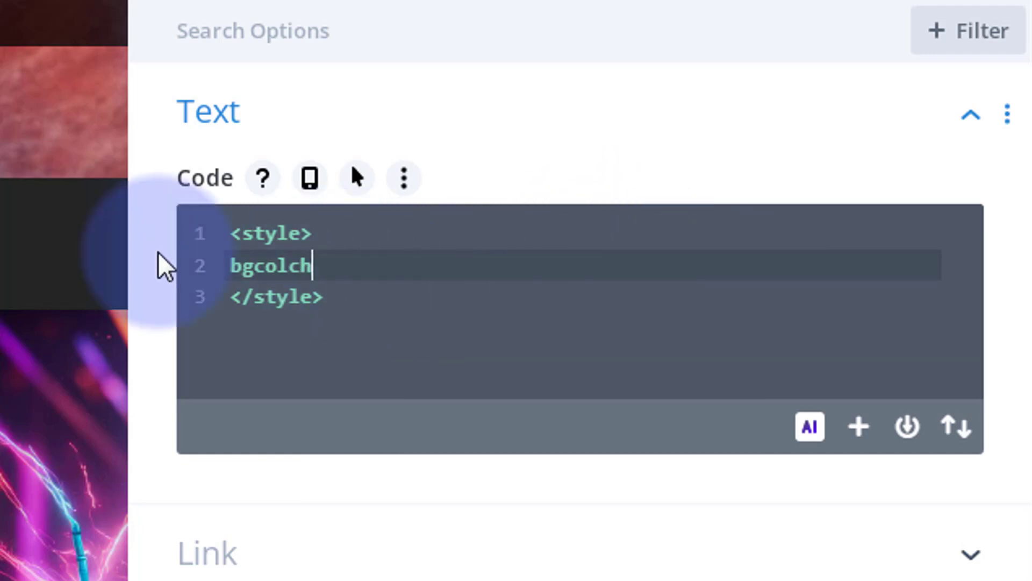
click(232, 264)
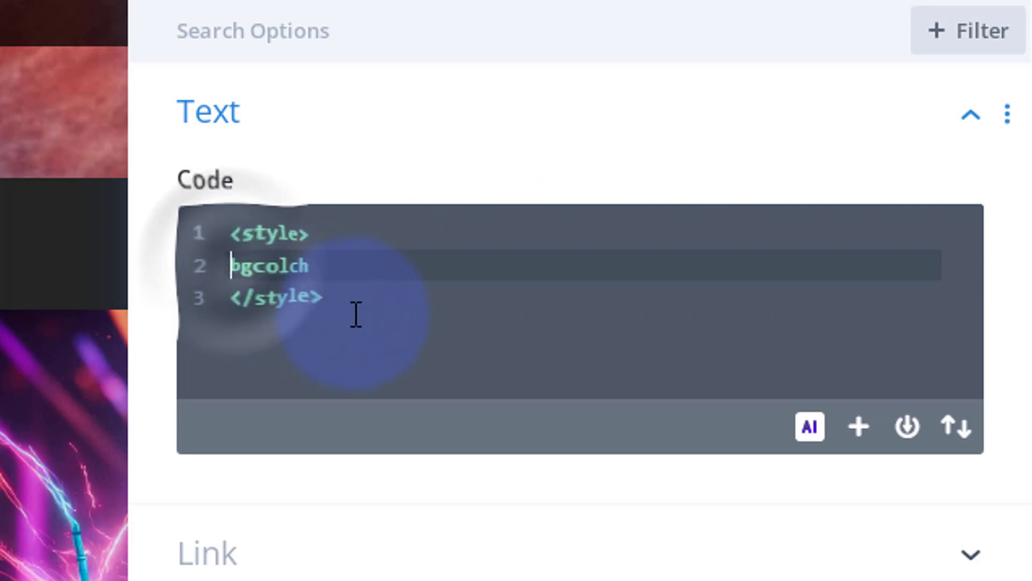
text(.)
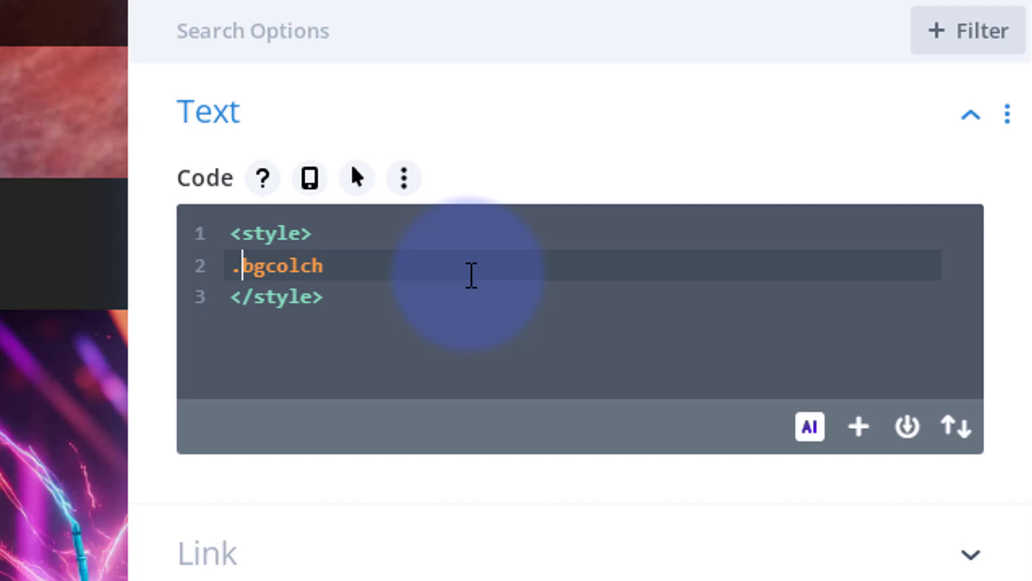
click(346, 262)
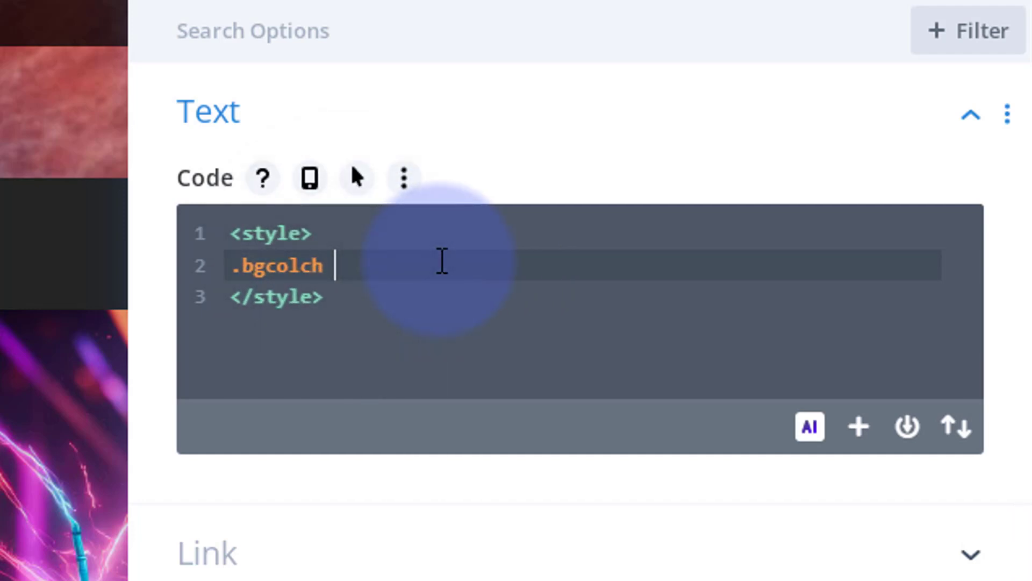
text({)
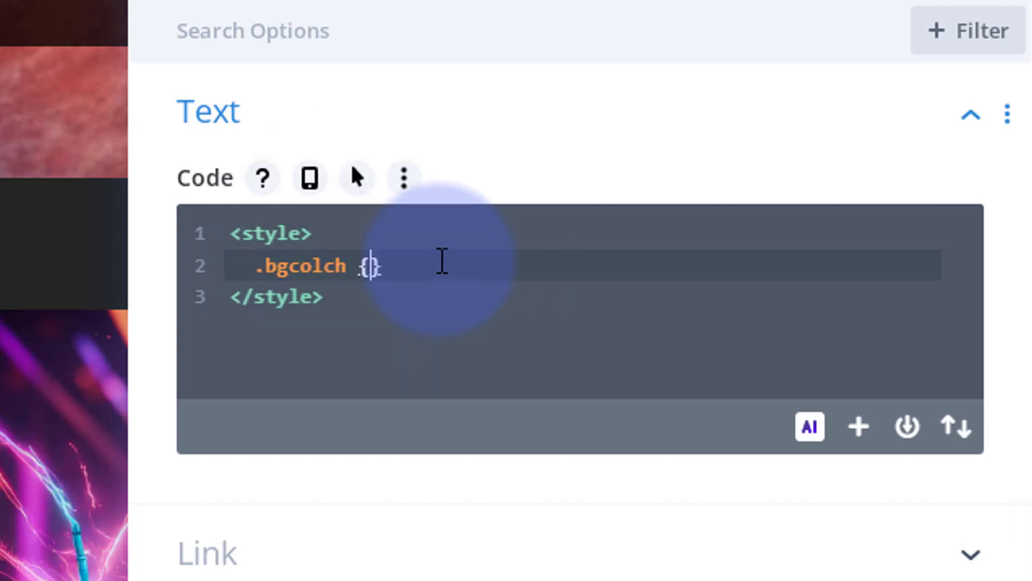
key(Return)
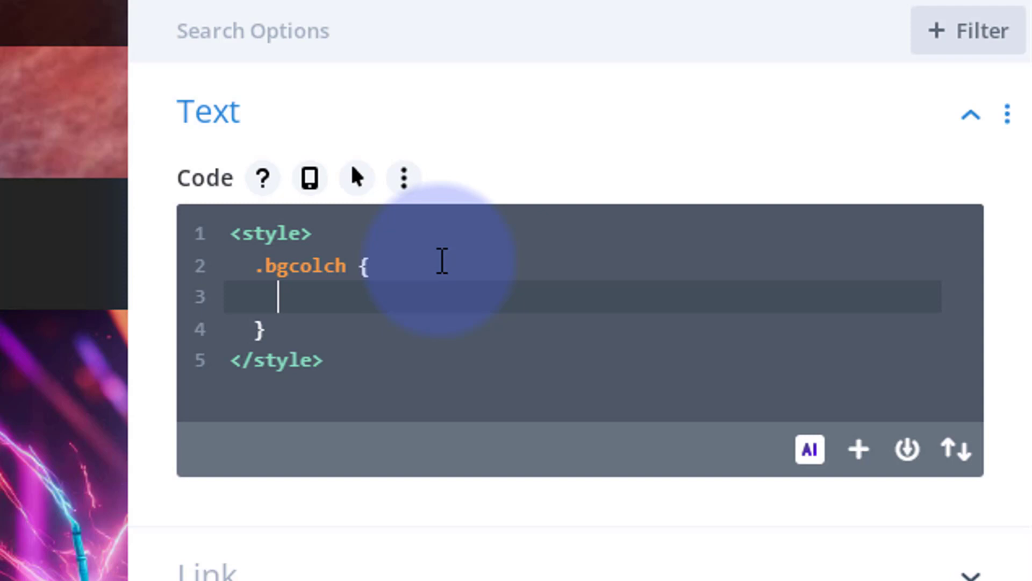
text(animation: )
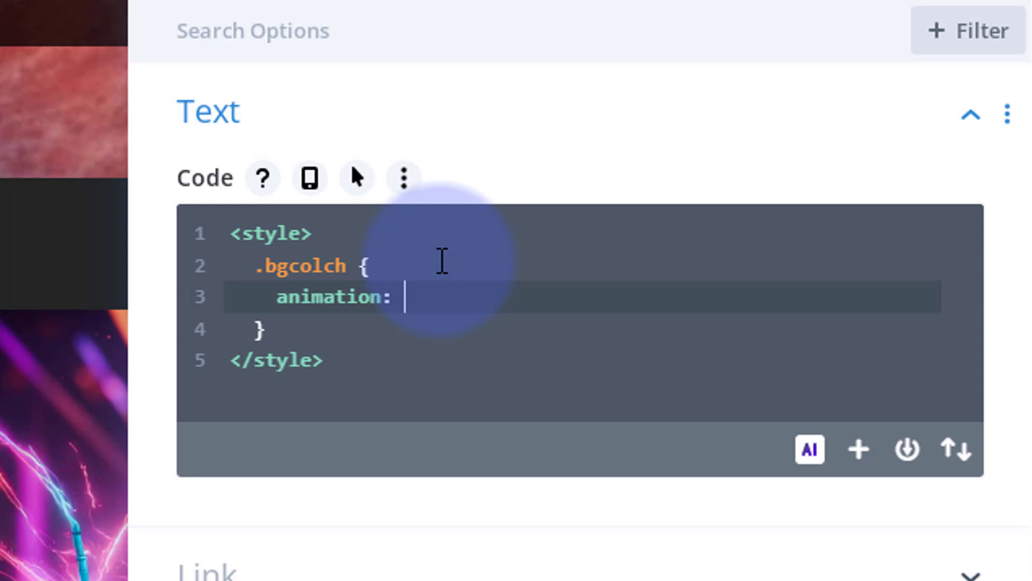
text(bgcolch)
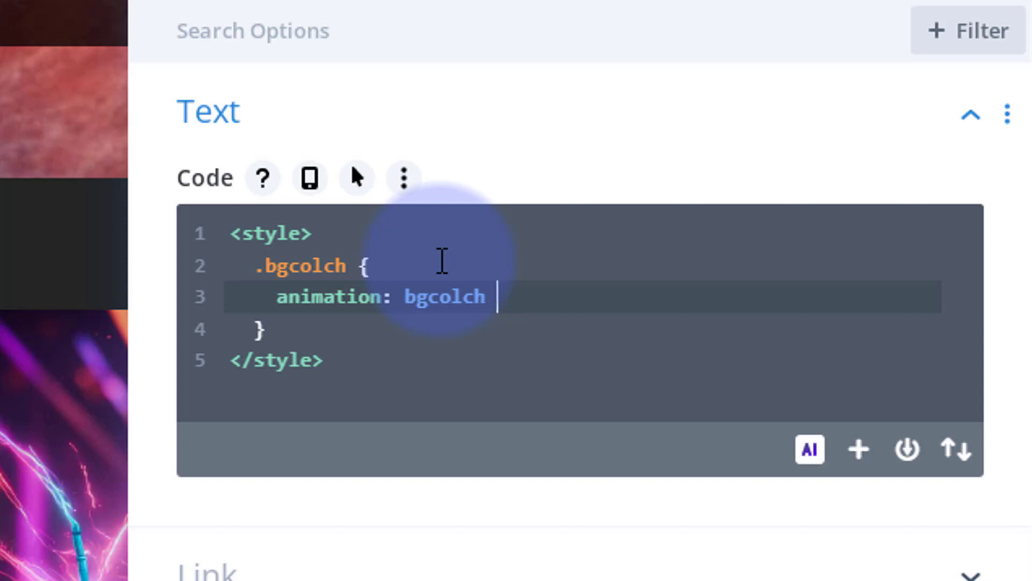
text( 10s )
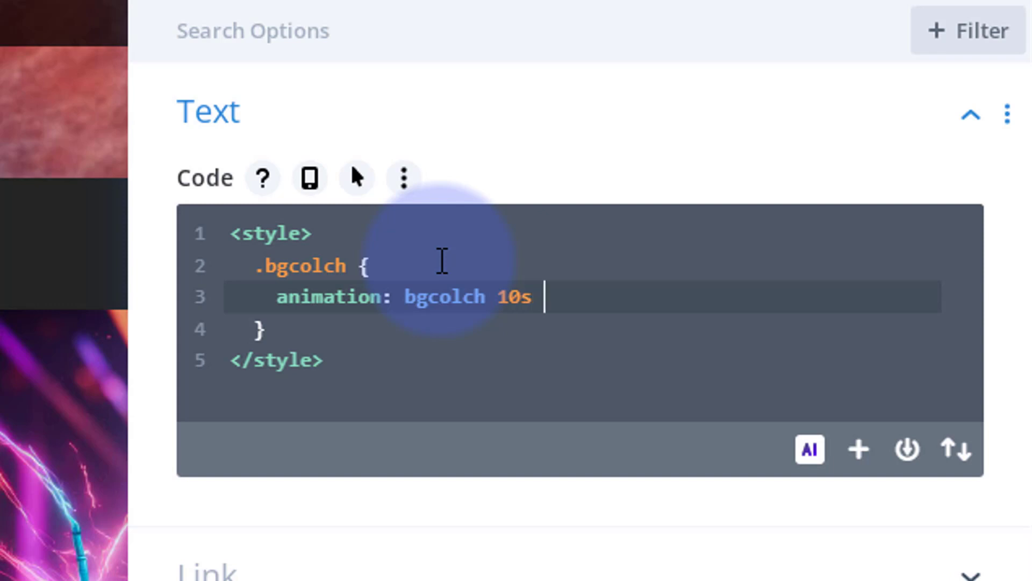
text(infi)
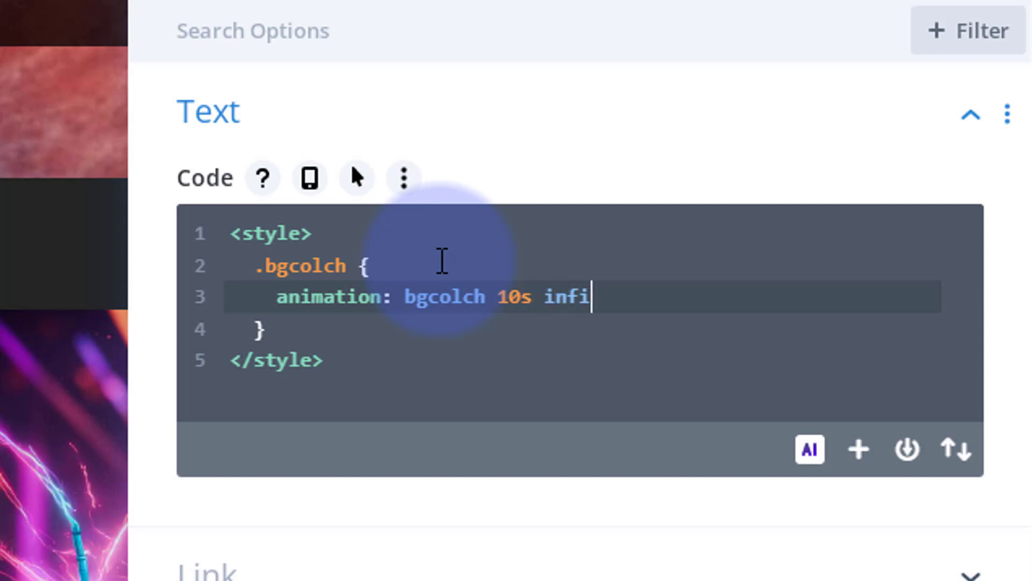
text(nite)
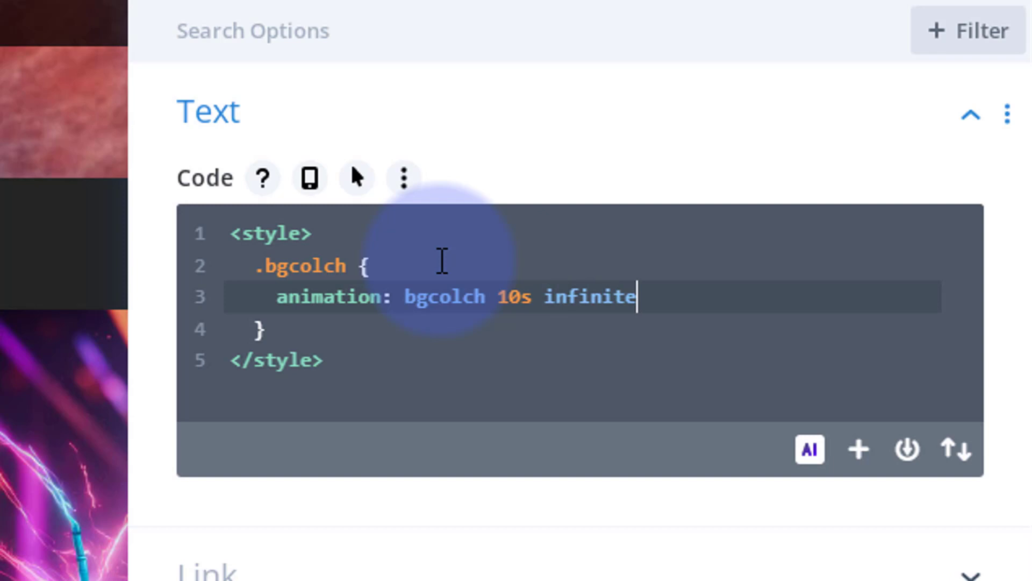
text(;)
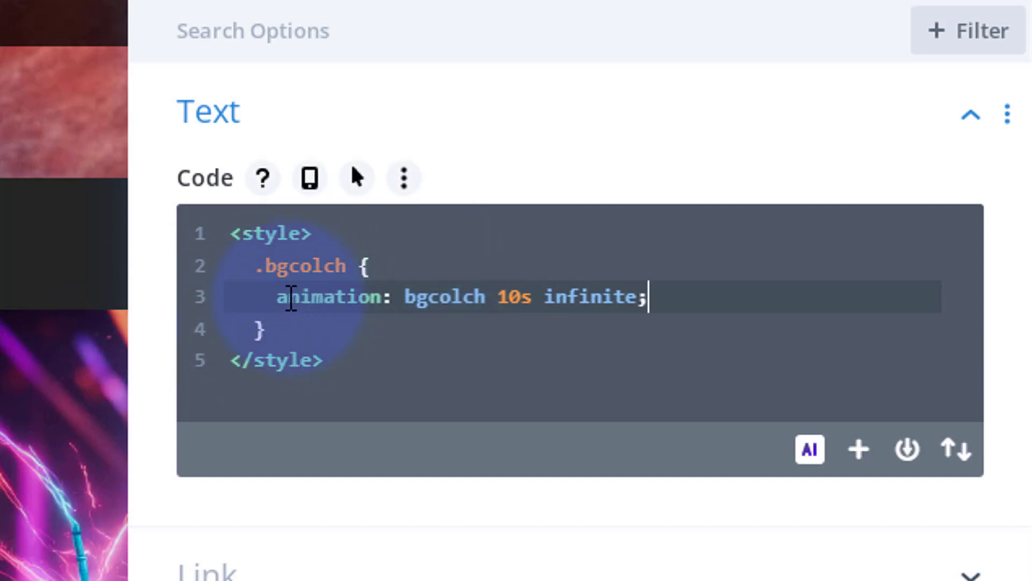
drag(404, 295, 486, 295)
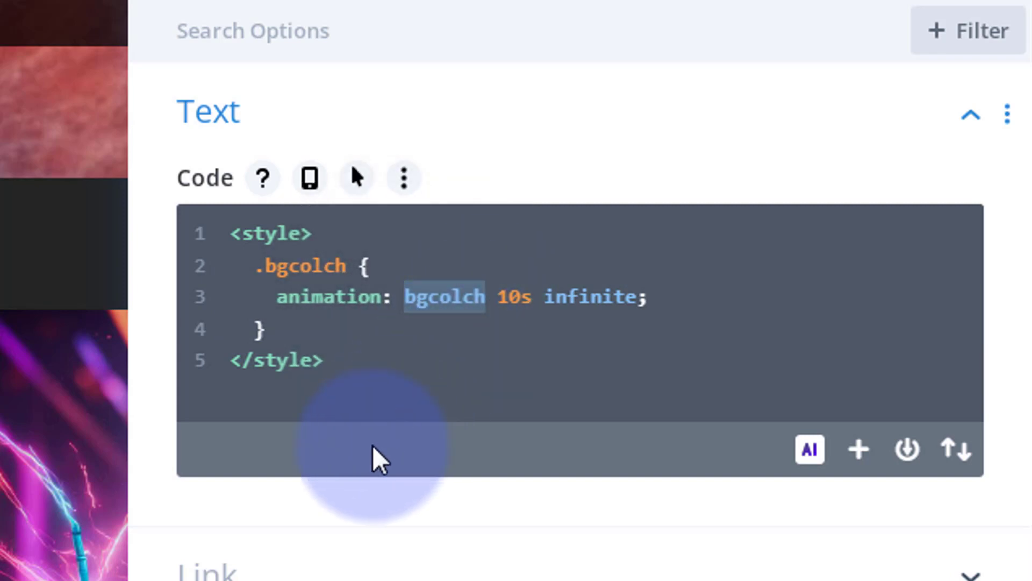
click(269, 329)
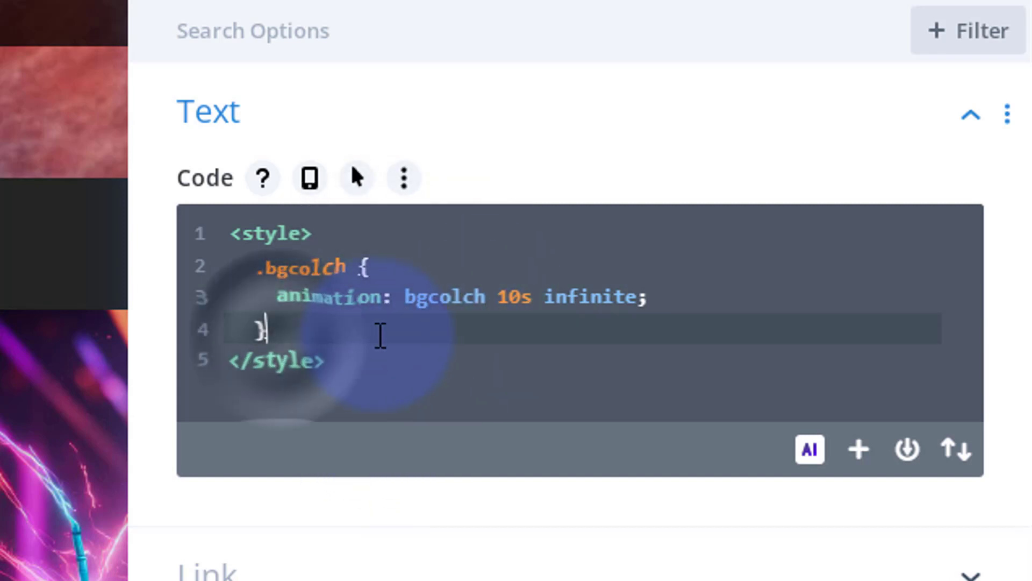
key(Return)
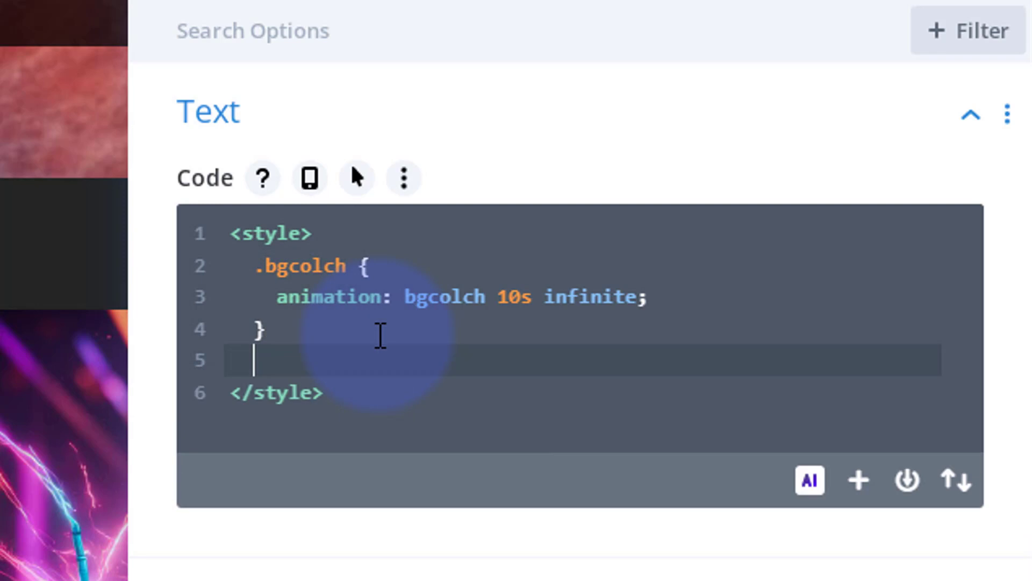
key(Return)
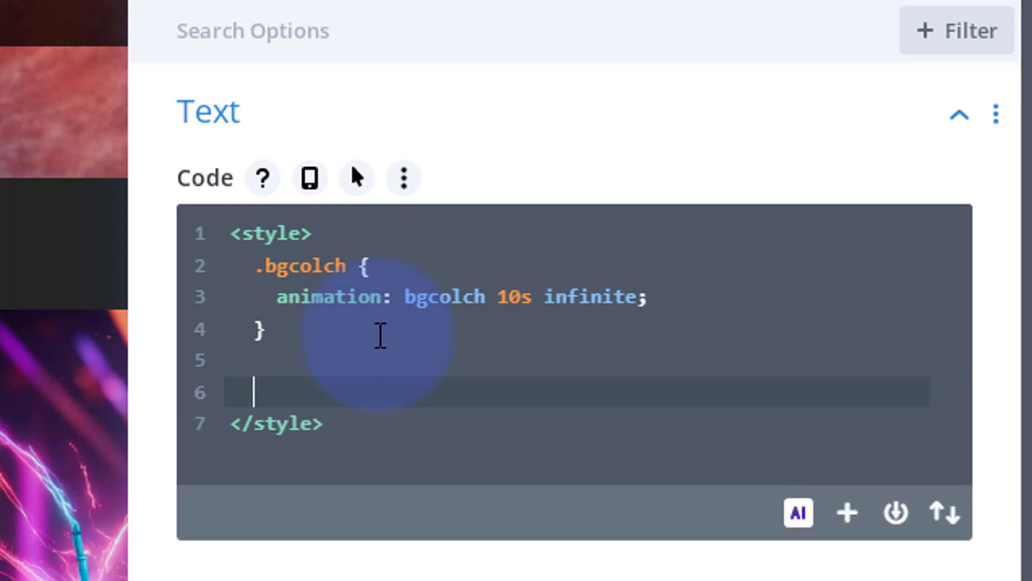
text(@key)
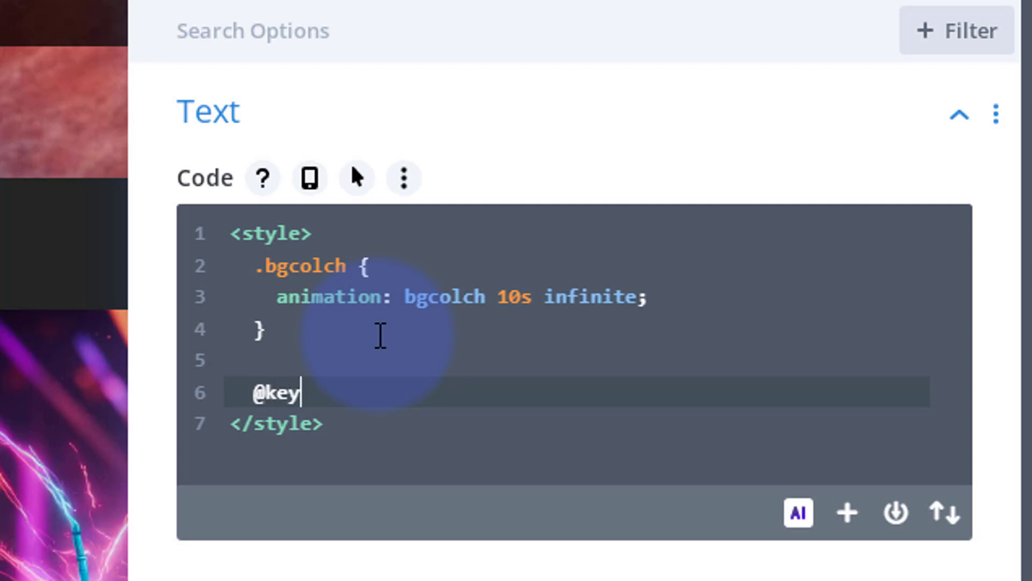
text(frames )
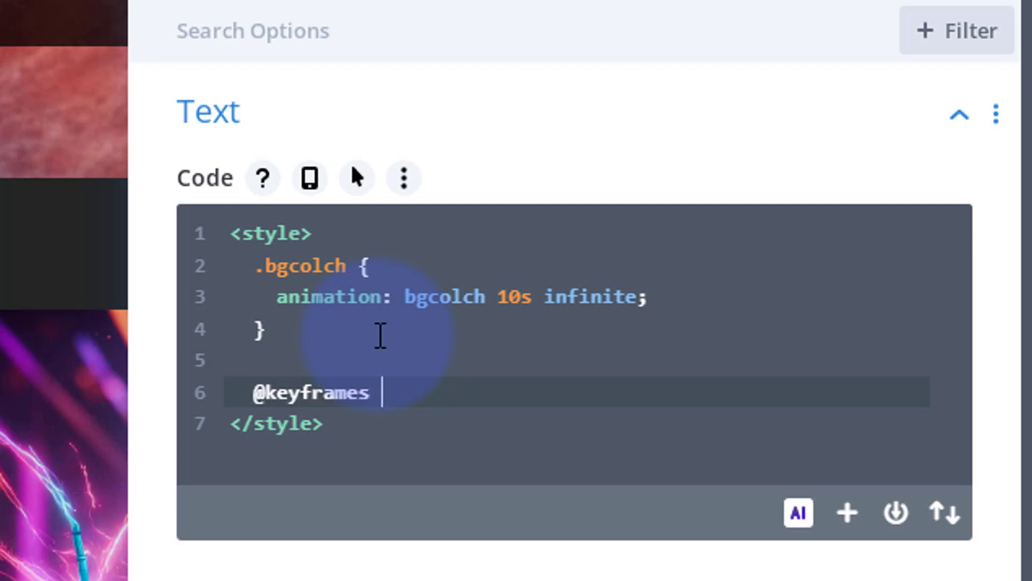
text(bgcolch )
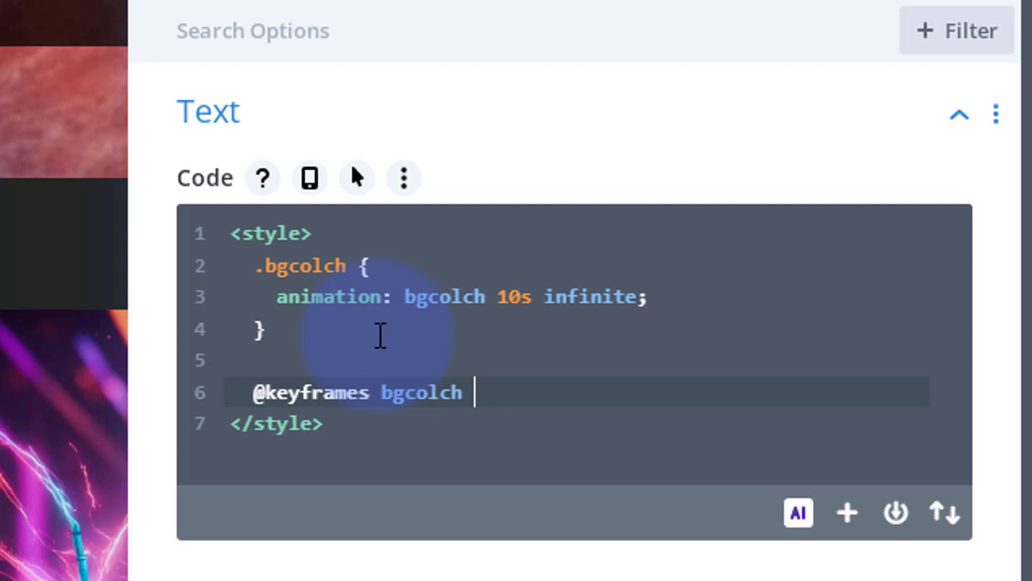
text({)
key(Return)
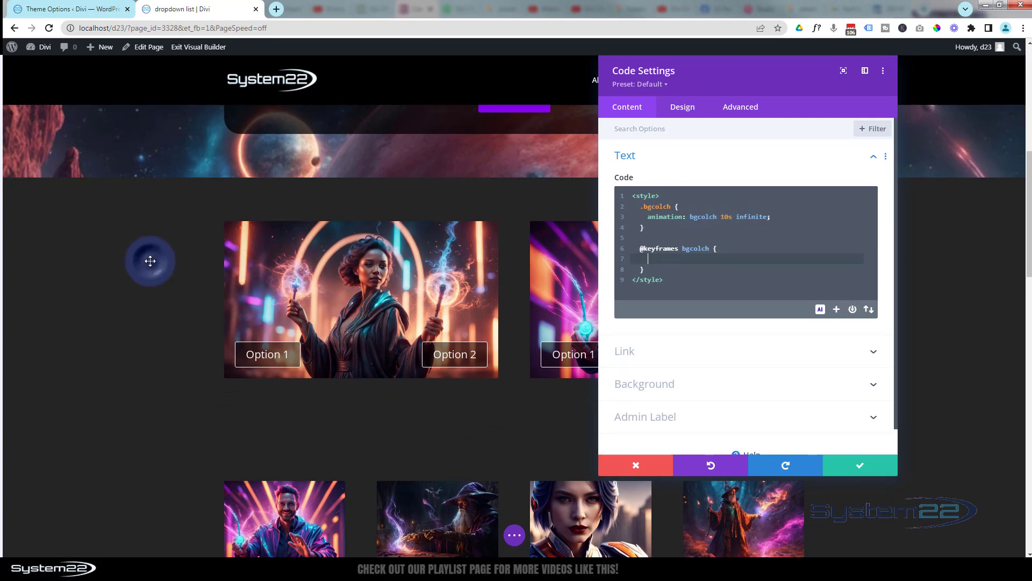
scroll(150, 261, up, 3)
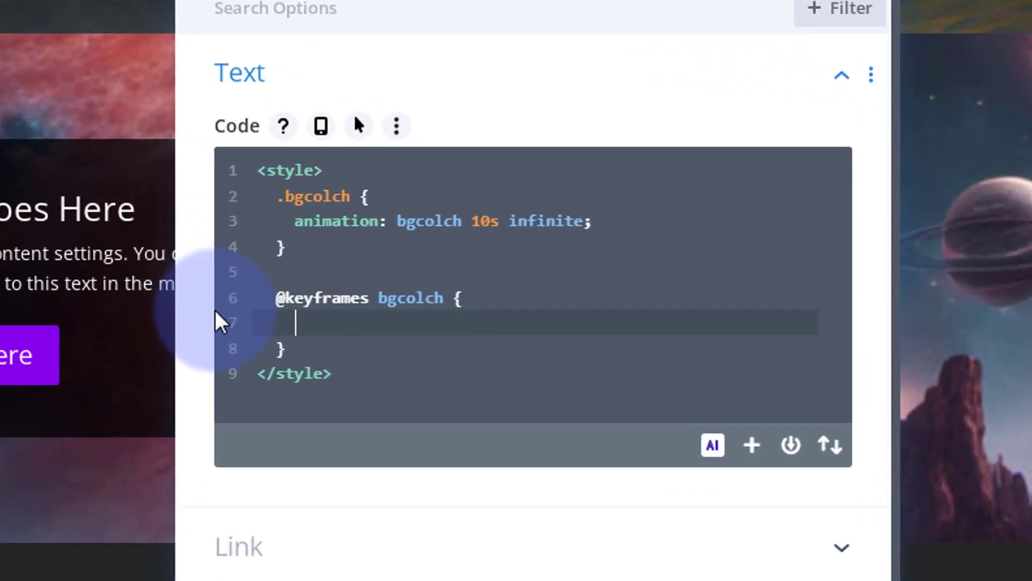
Write the 0% keyframe with filter: hue-rotate(0deg), each part on its own line
text(0% {filter)
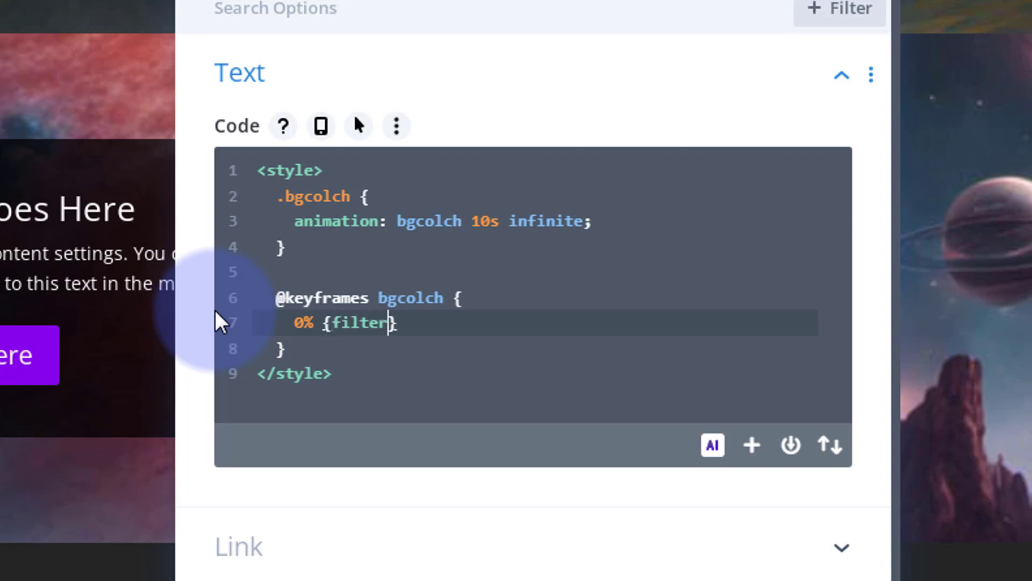
text(:hue-rotate)
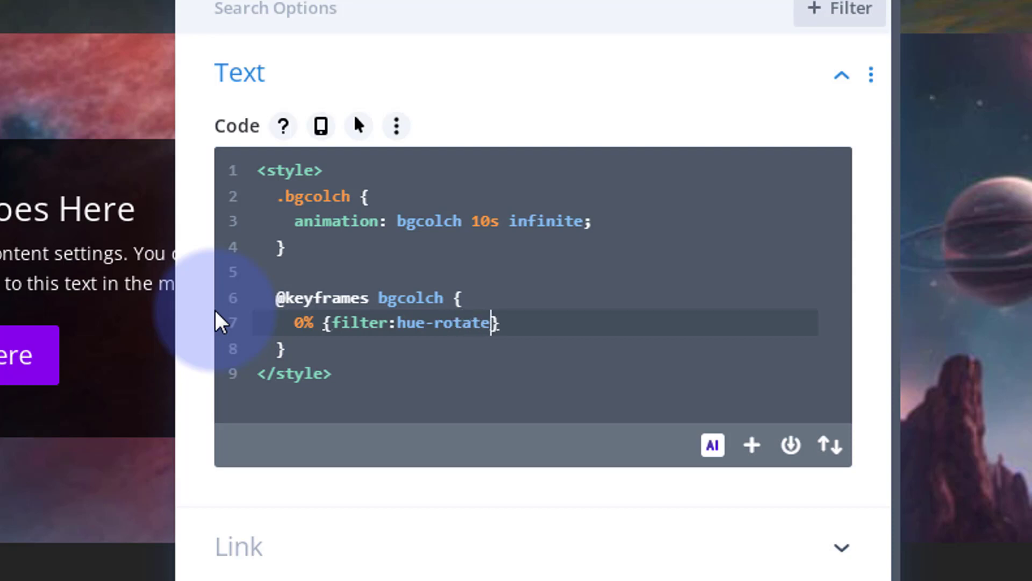
text(()
text(0deg)
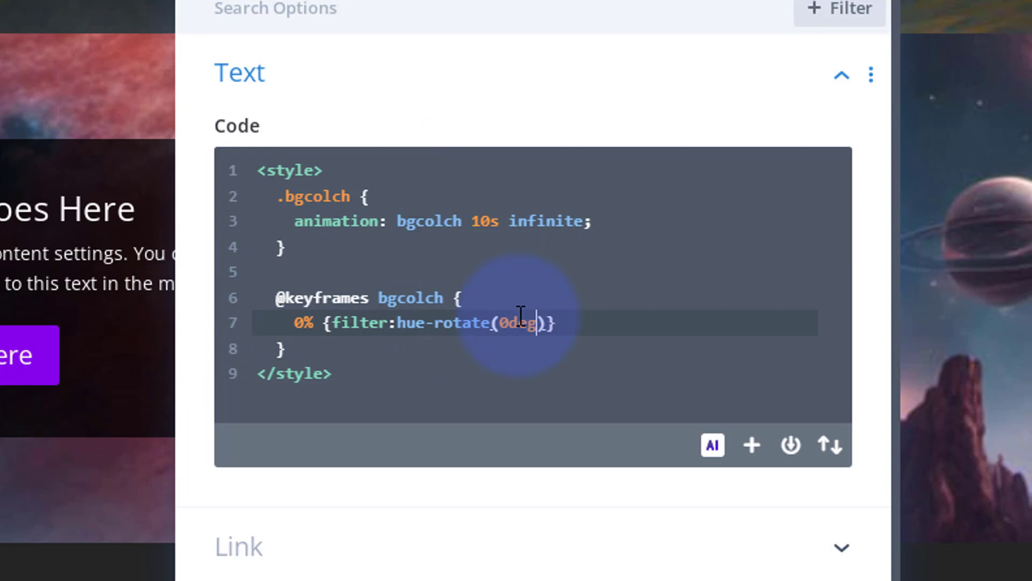
click(332, 321)
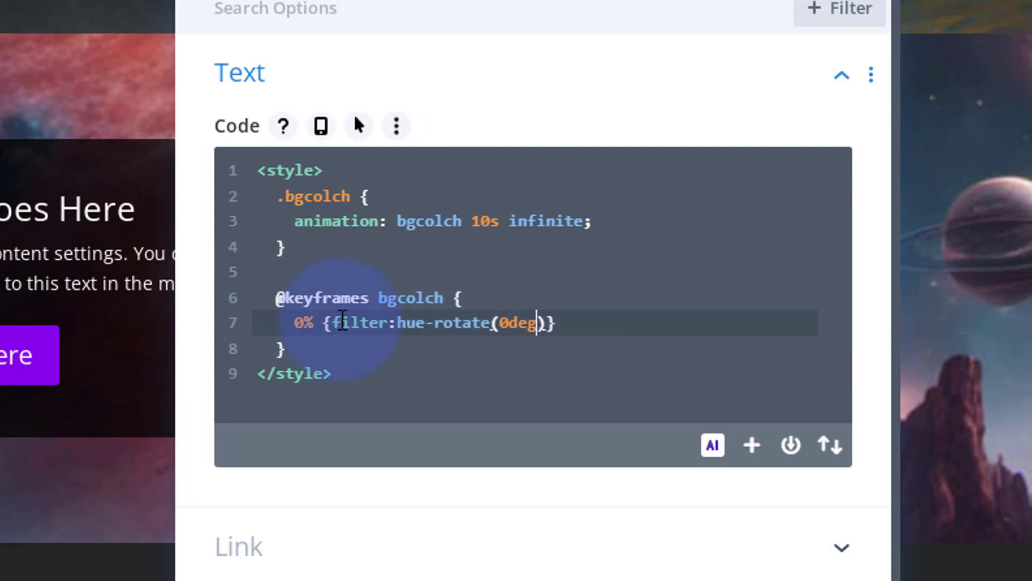
drag(353, 322, 394, 316)
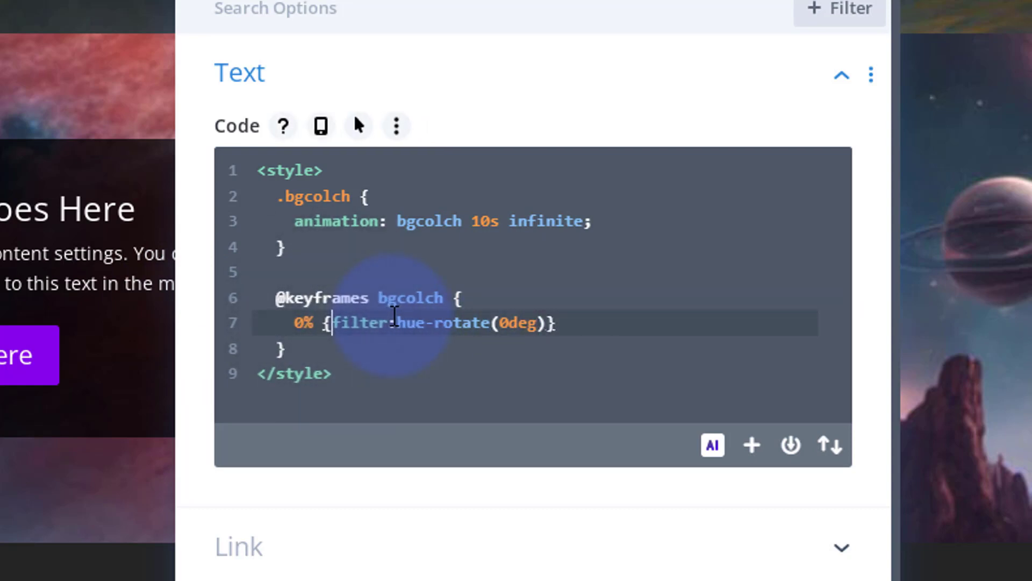
key(Return)
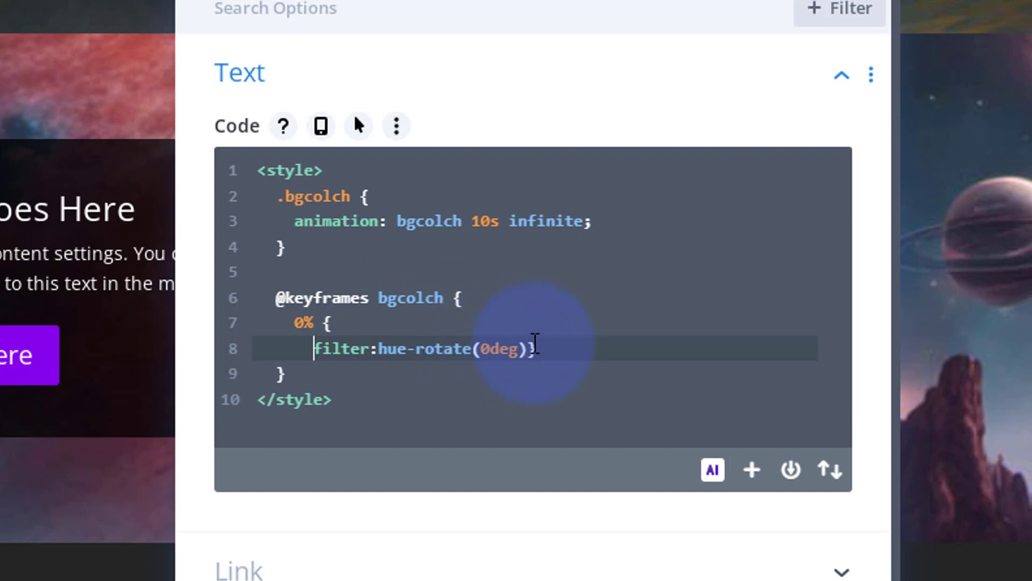
click(532, 347)
key(Return)
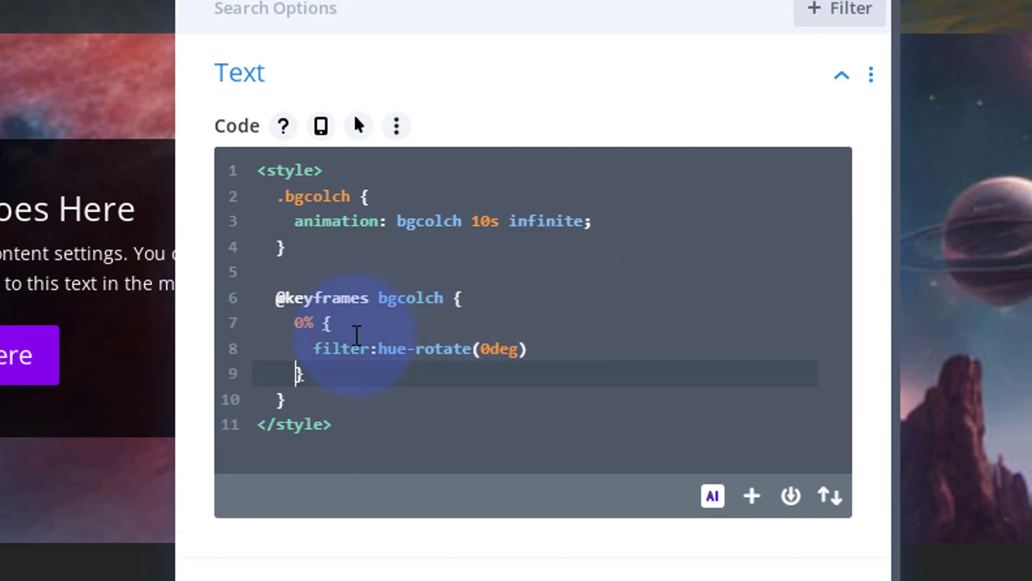
Duplicate the 0% block as a 100% keyframe with hue-rotate(360deg)
drag(296, 323, 321, 372)
key(ctrl+c)
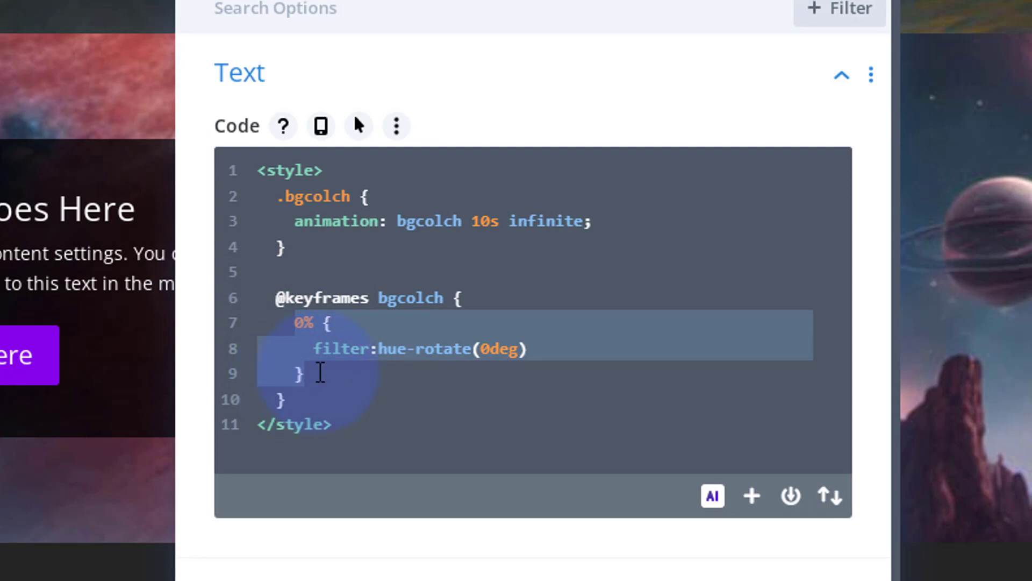
click(321, 374)
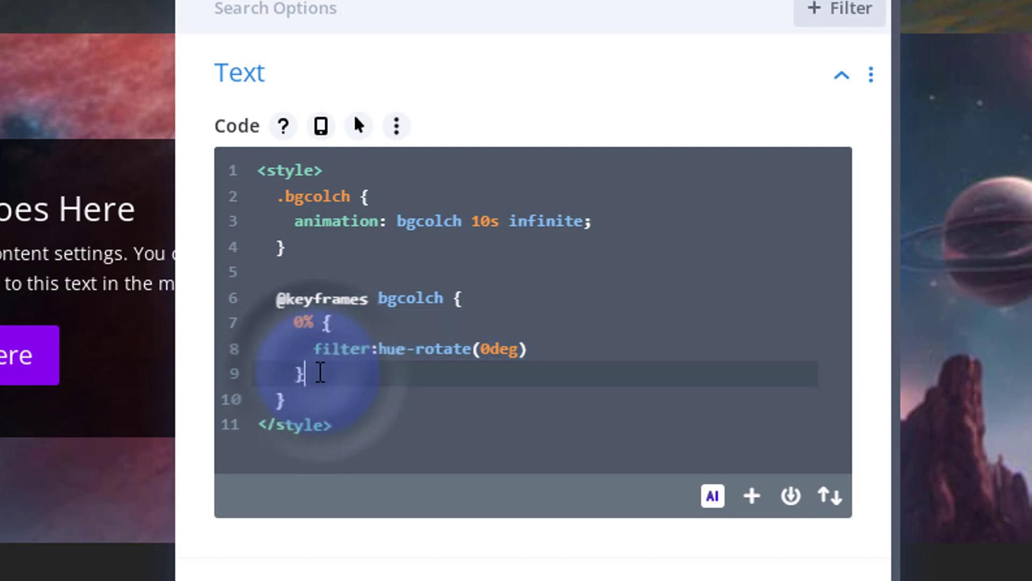
key(Return)
key(ctrl+v)
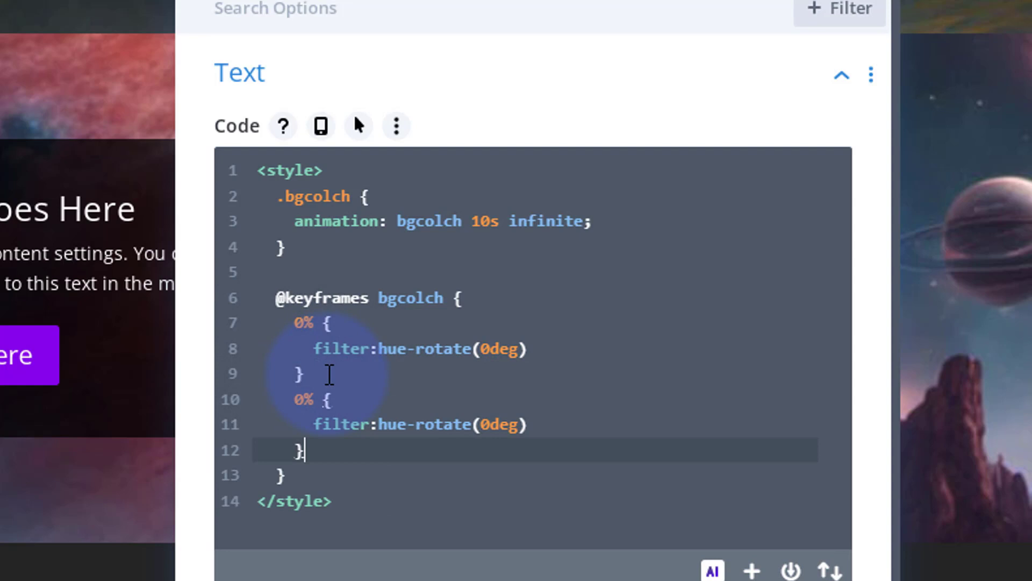
click(295, 399)
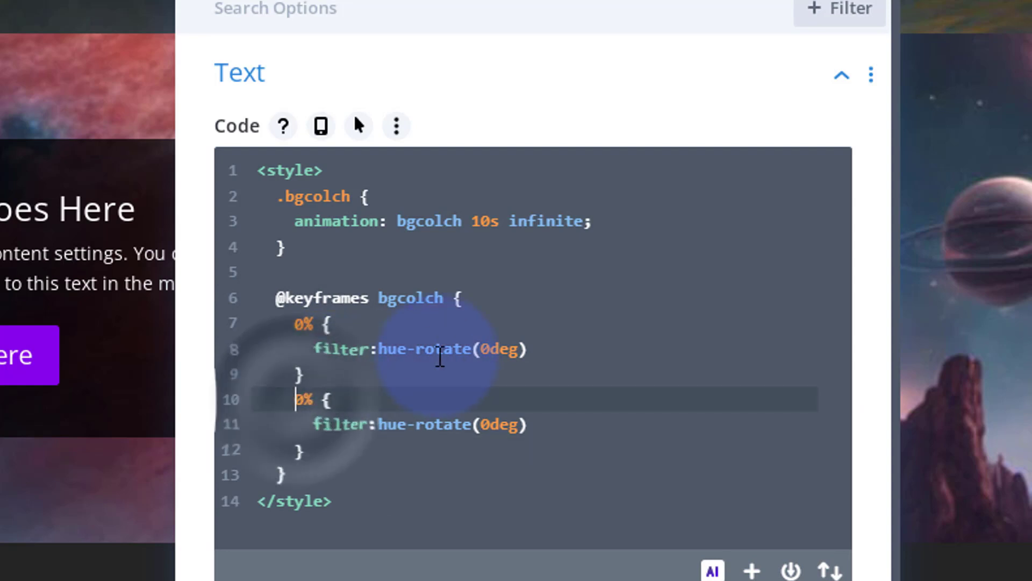
text(10)
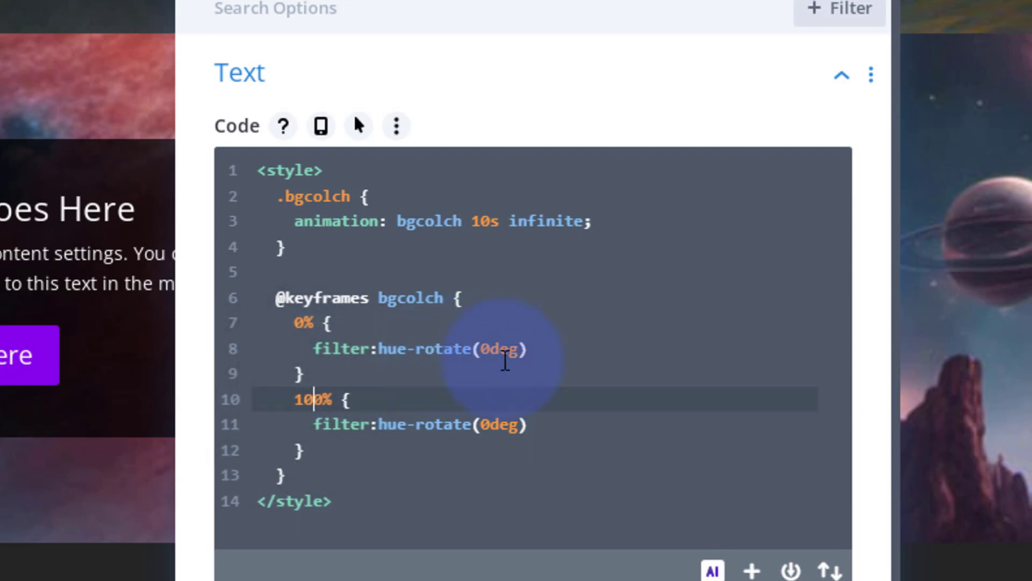
click(481, 425)
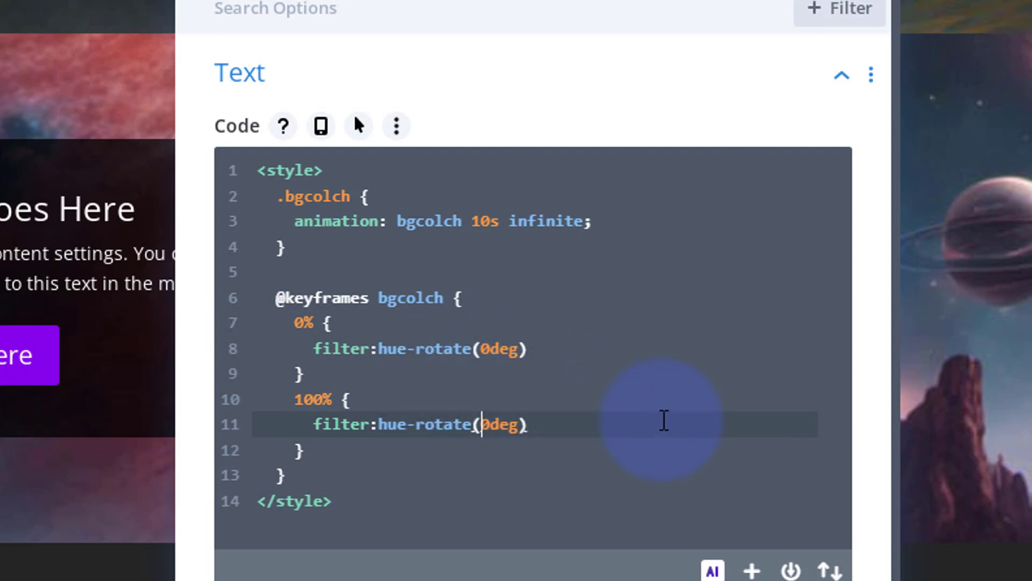
text(36)
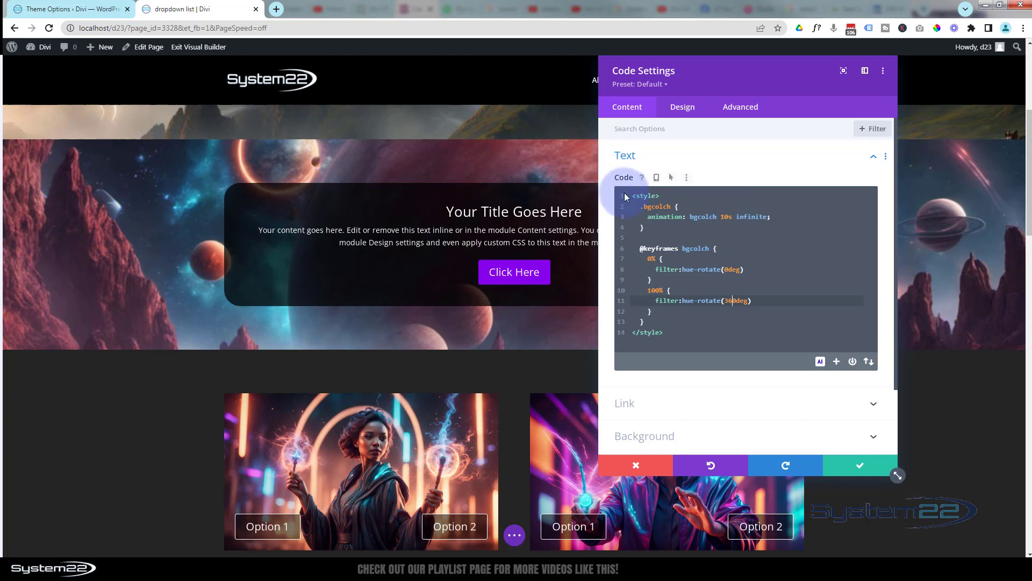
Highlight the bgcolch class name, then save and close the Code module
click(645, 207)
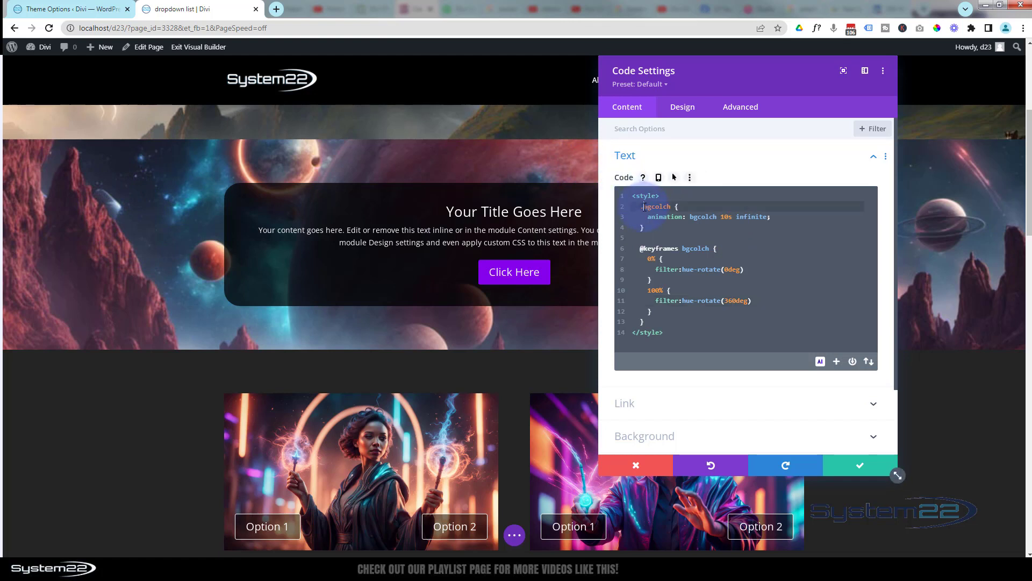
drag(644, 207, 675, 206)
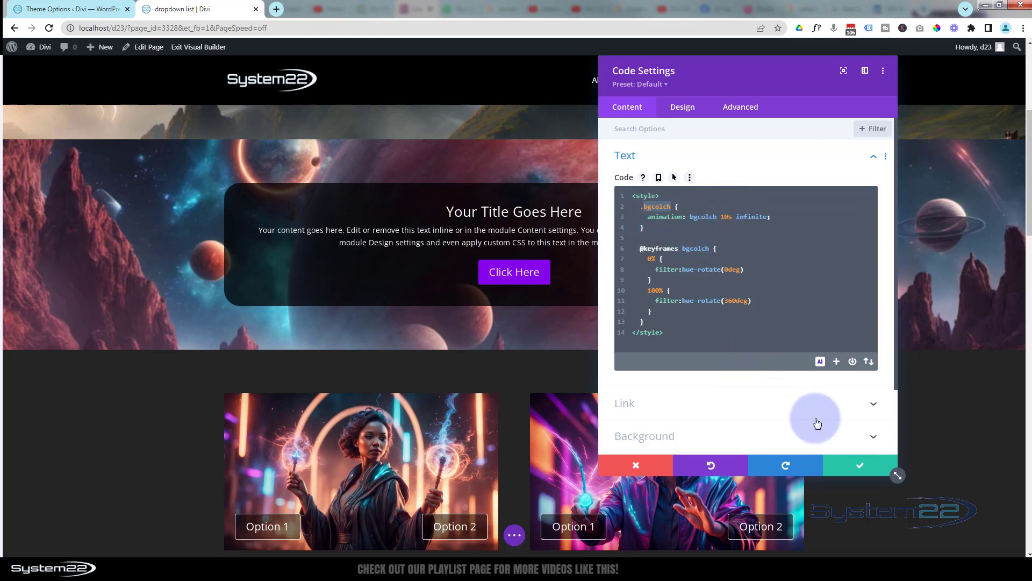
click(860, 467)
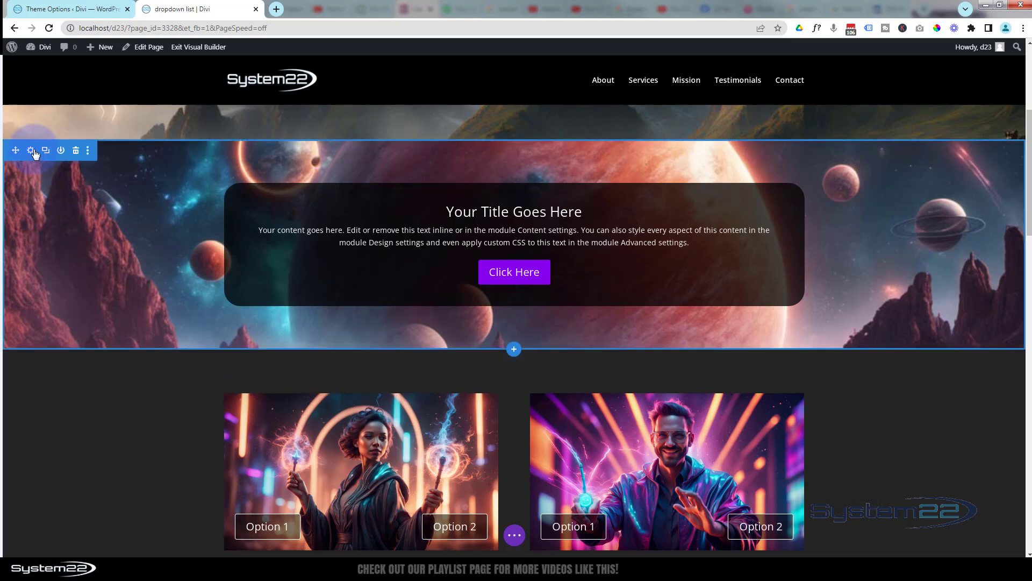
Give the hero section the CSS class 'bgcolch' under Advanced > CSS ID & Classes and save
click(31, 150)
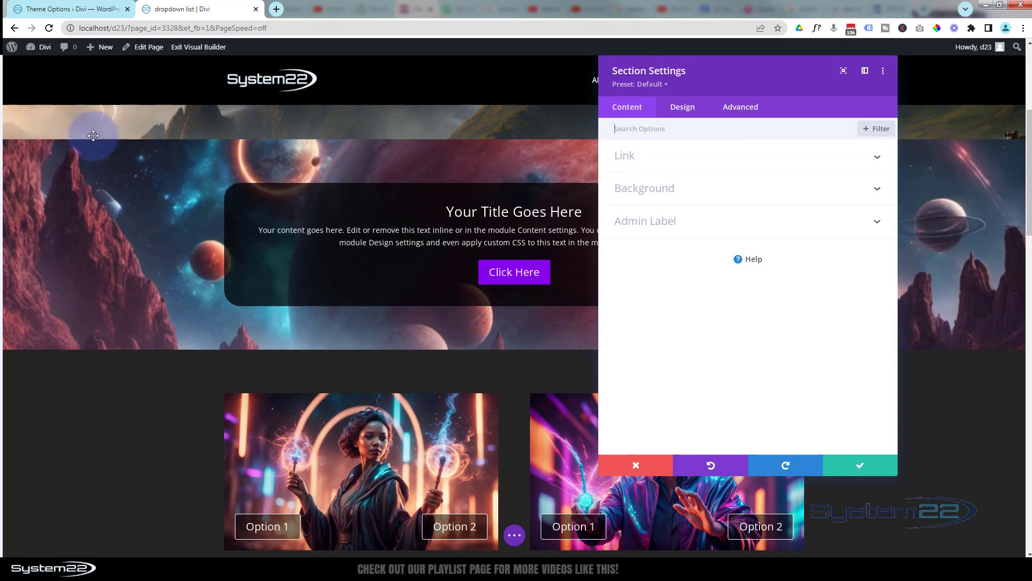
click(751, 109)
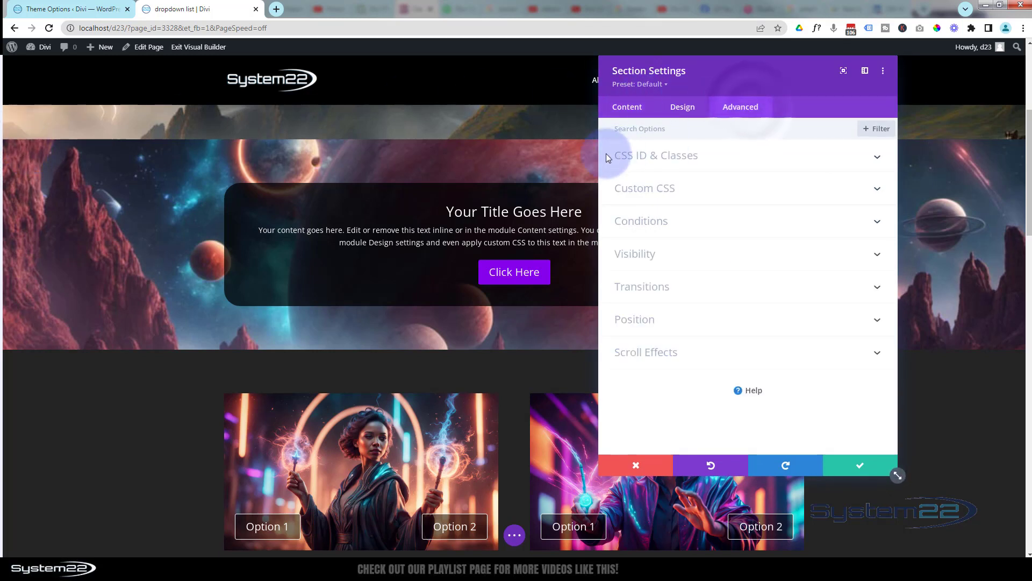
click(723, 156)
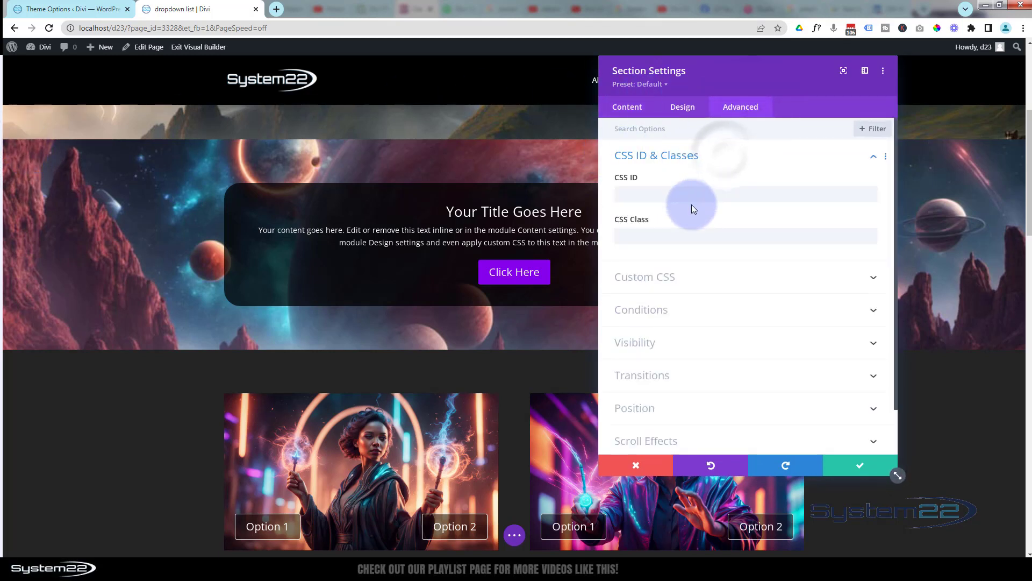
click(644, 236)
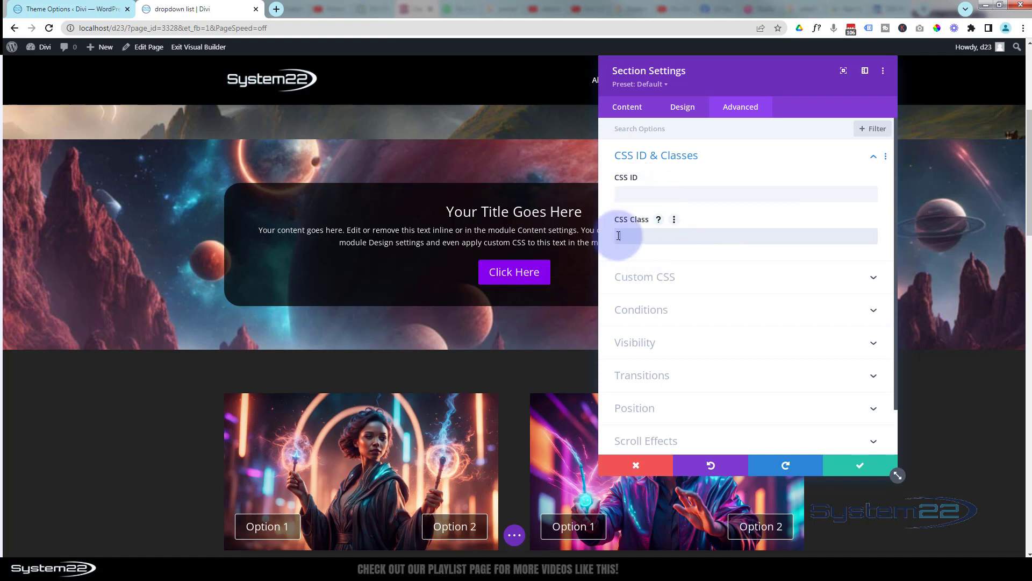
click(618, 236)
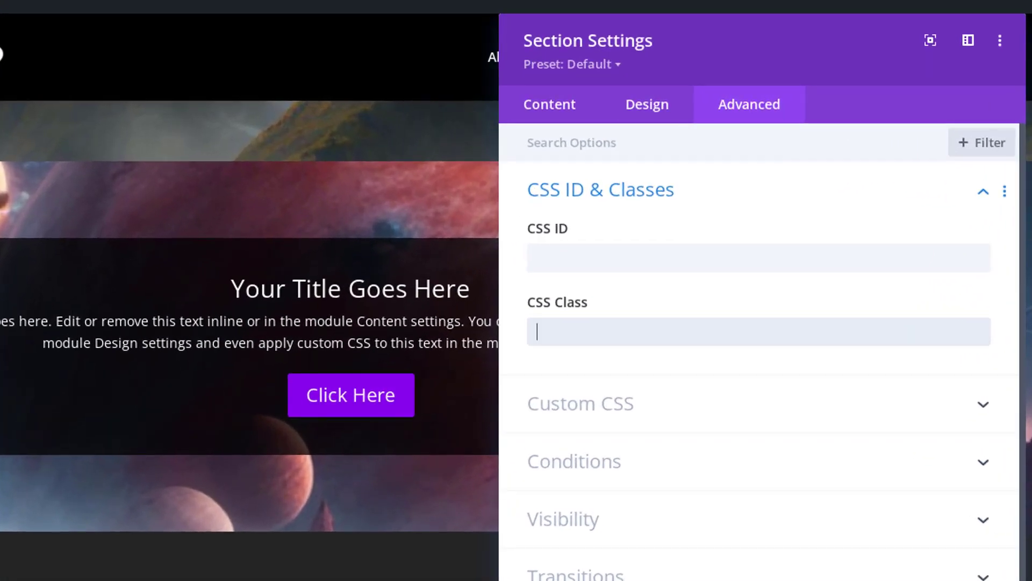
text(bgcolch)
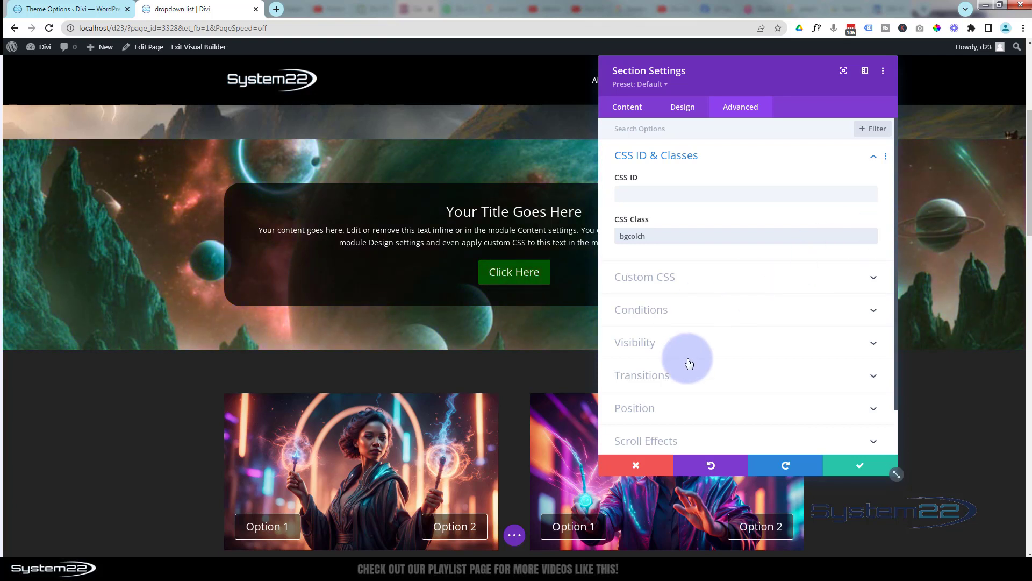
click(877, 471)
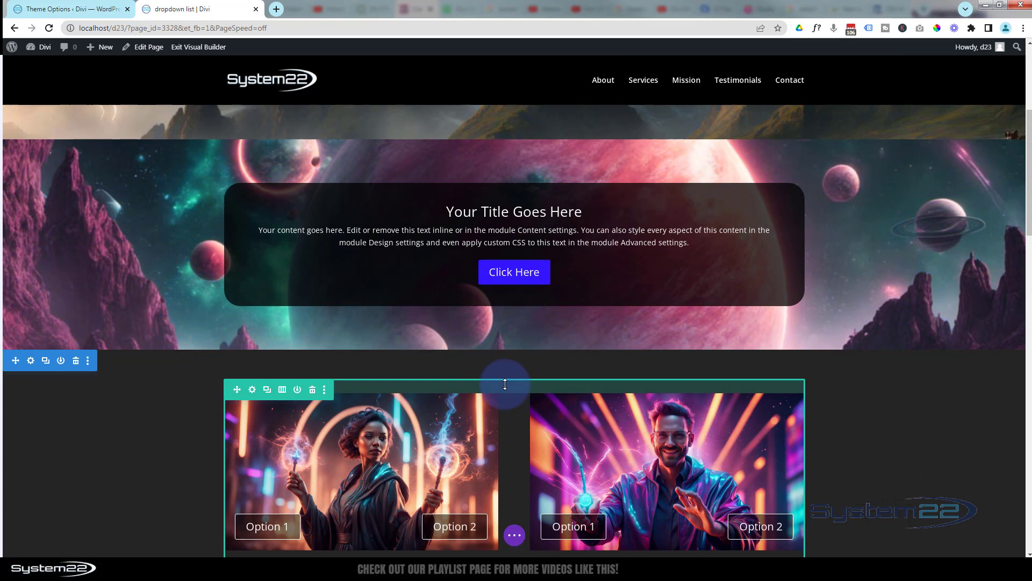
Undo the empty row accidentally added below the two-image row
scroll(506, 384, down, 3)
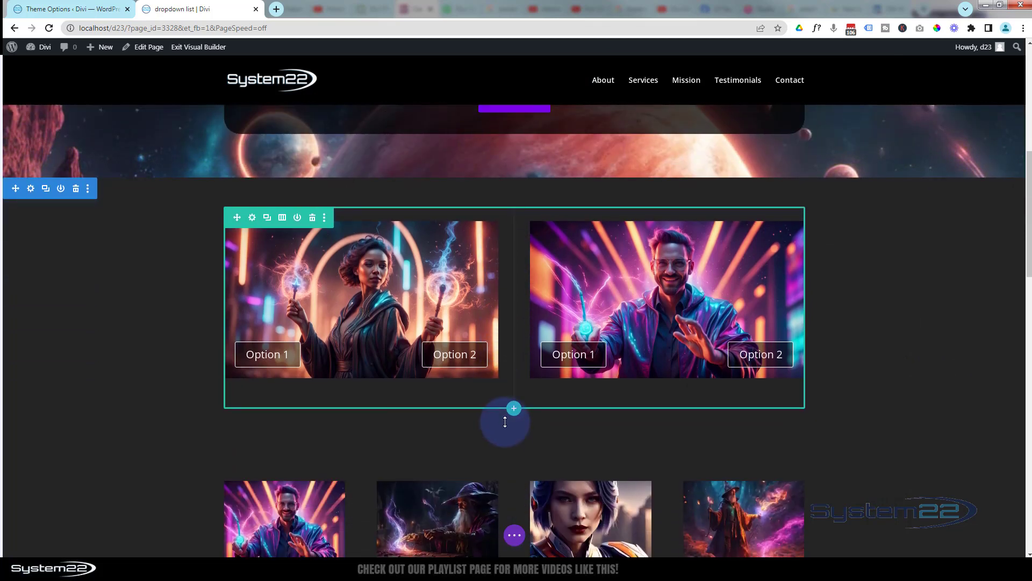
click(514, 437)
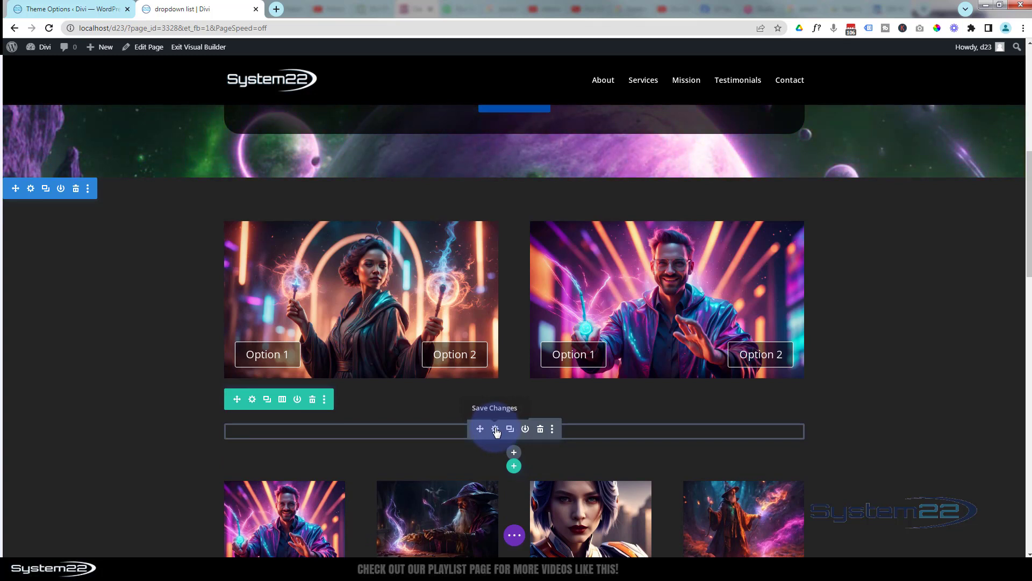
key(ctrl+z)
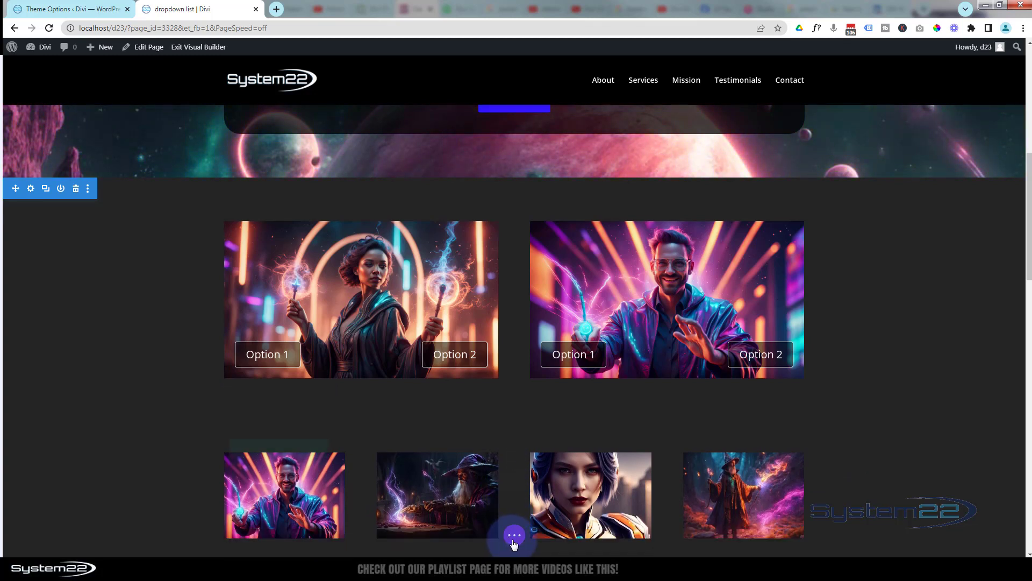
Open the Code module's settings from Wireframe View, then return to the desktop preview
click(514, 537)
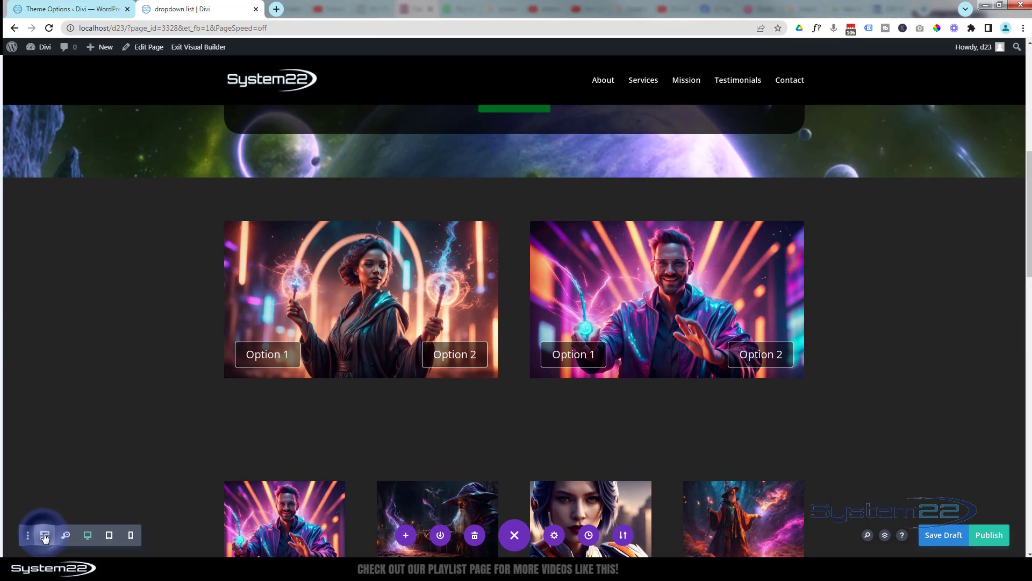
click(142, 434)
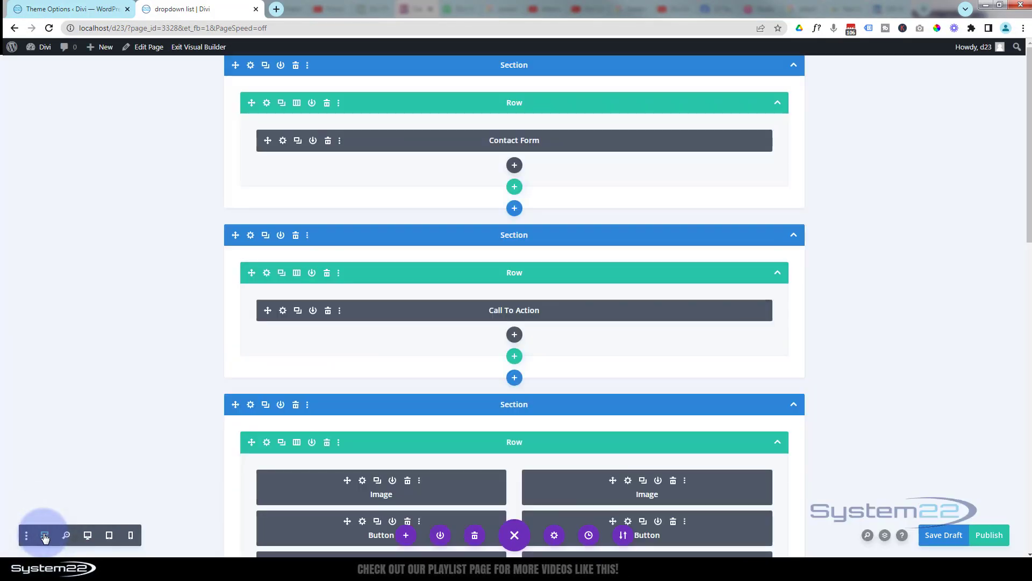
drag(414, 277, 281, 364)
scroll(415, 288, down, 6)
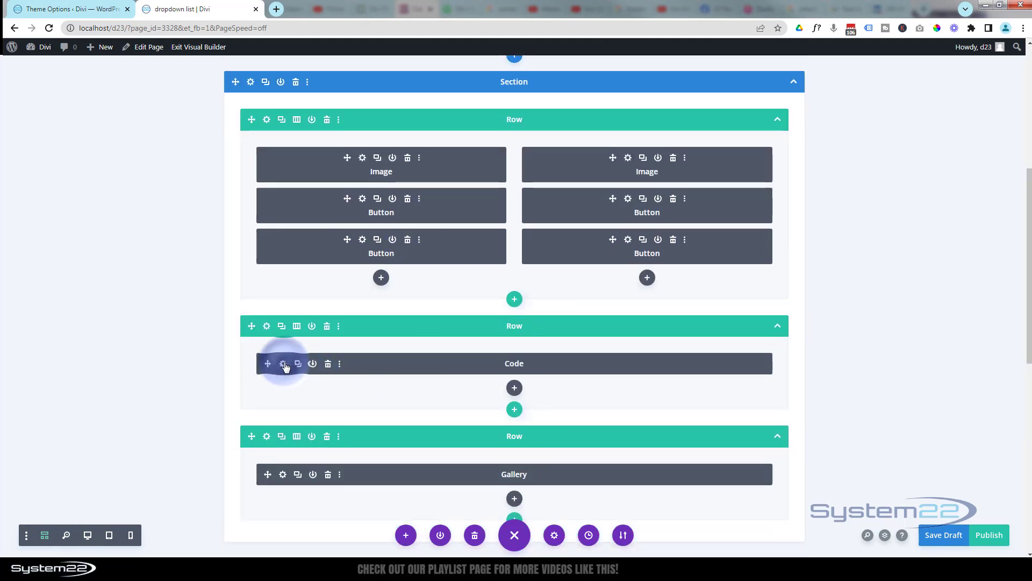
click(283, 363)
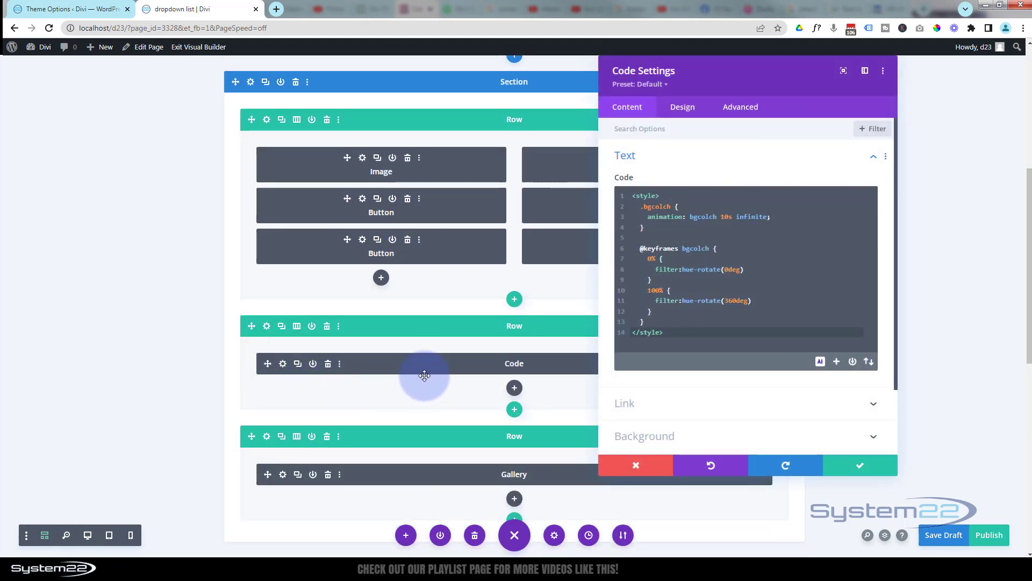
click(89, 535)
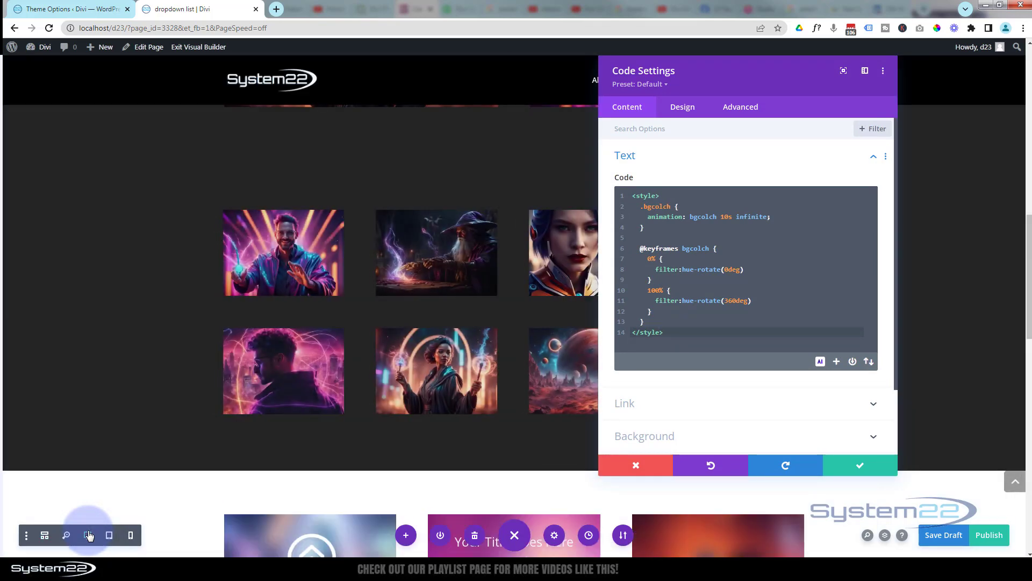
scroll(204, 333, up, 8)
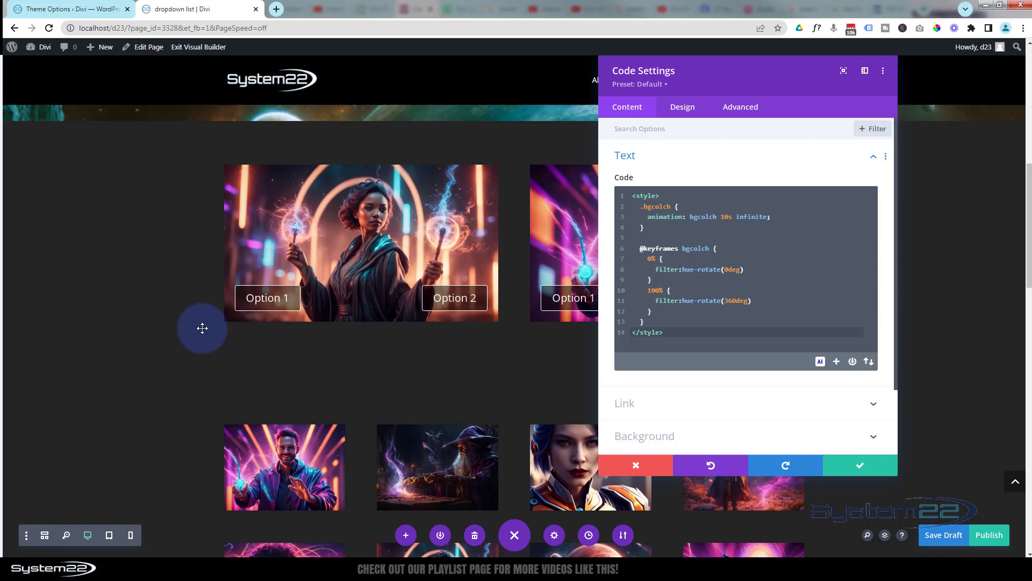
scroll(202, 328, up, 3)
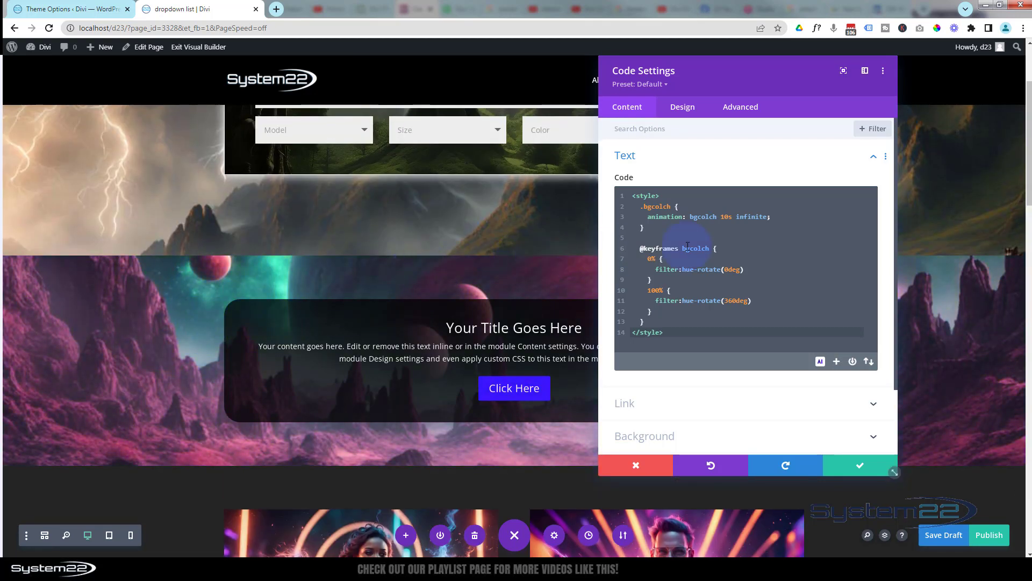
Make the bgcolch animation 'linear' with a 7s duration, and save the Code module
click(737, 217)
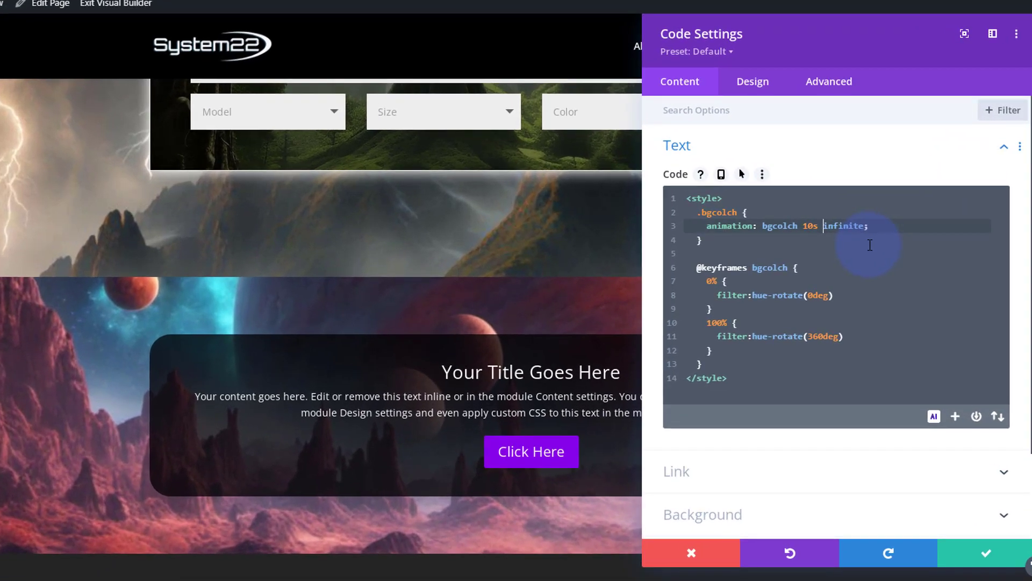
text(linear)
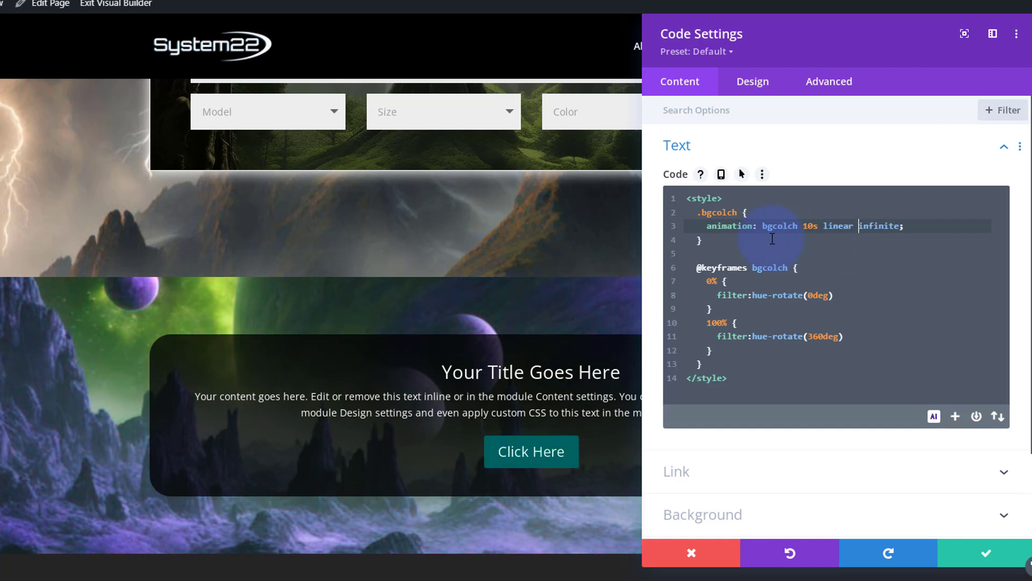
click(804, 226)
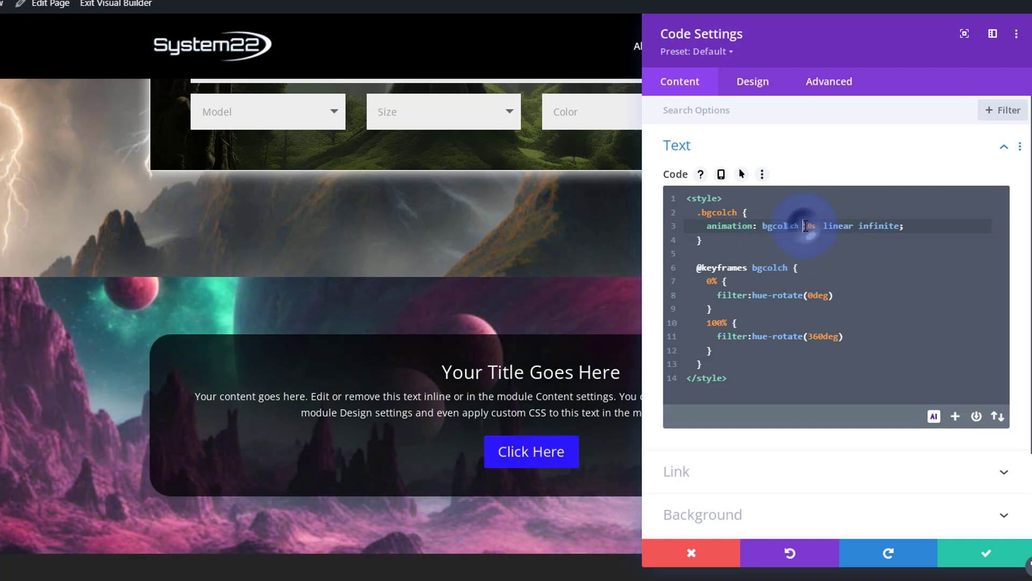
drag(804, 226, 809, 227)
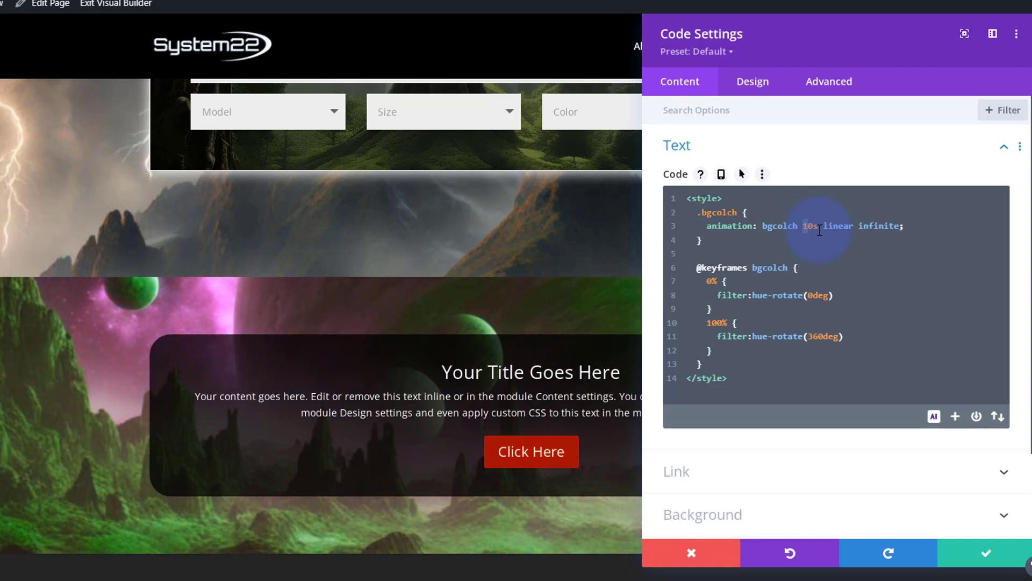
text(3)
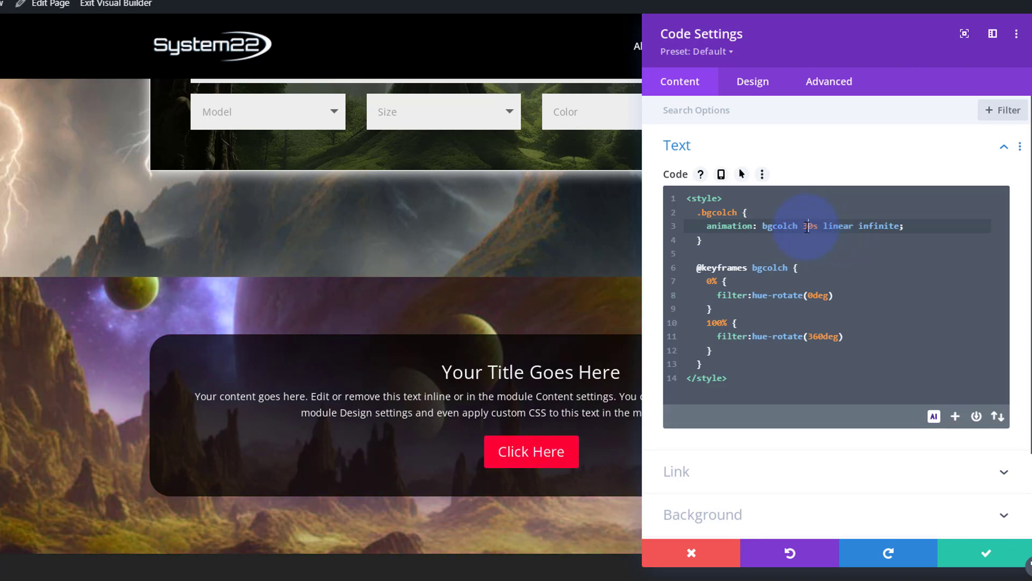
drag(804, 226, 813, 226)
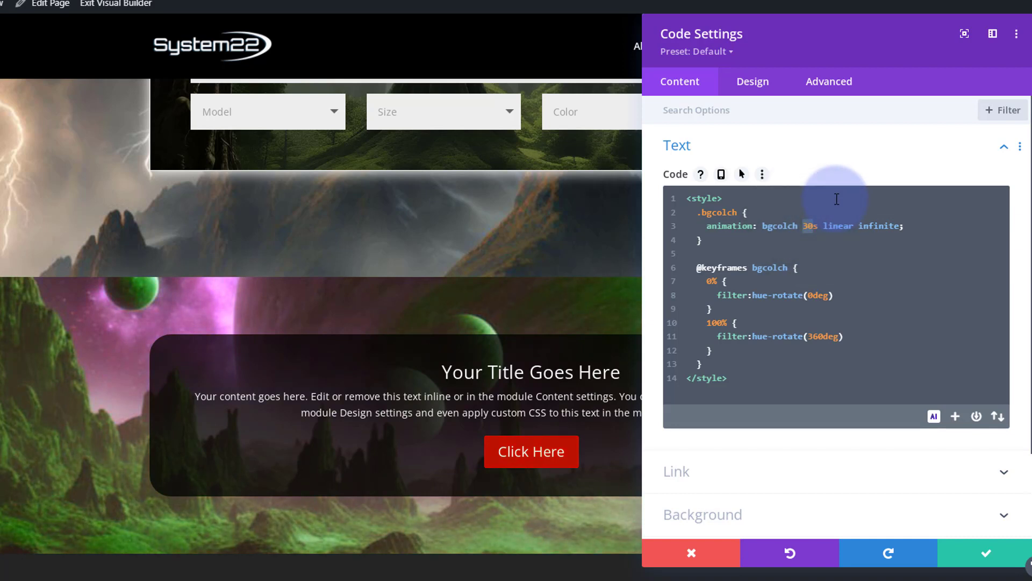
text(5)
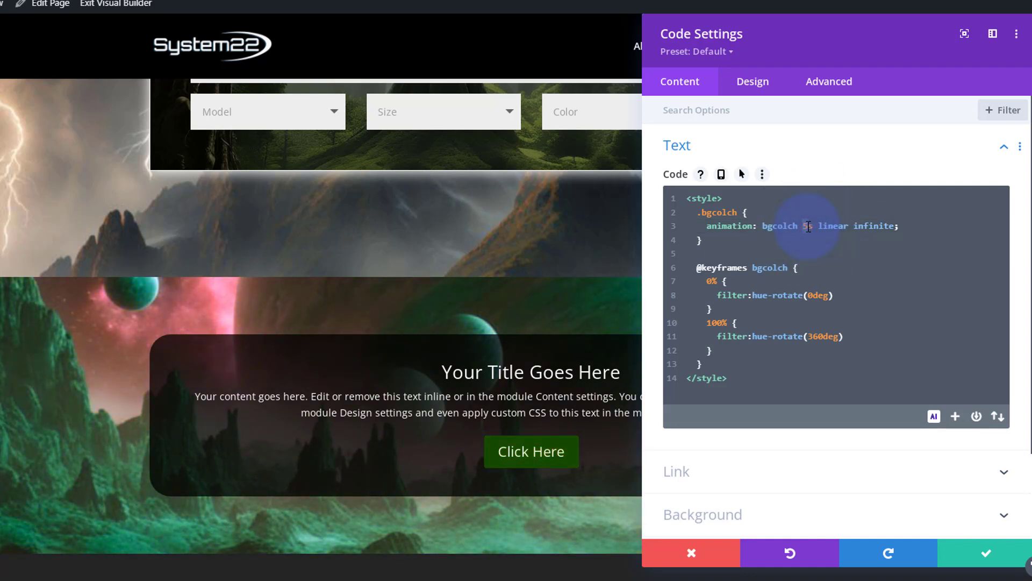
text(7)
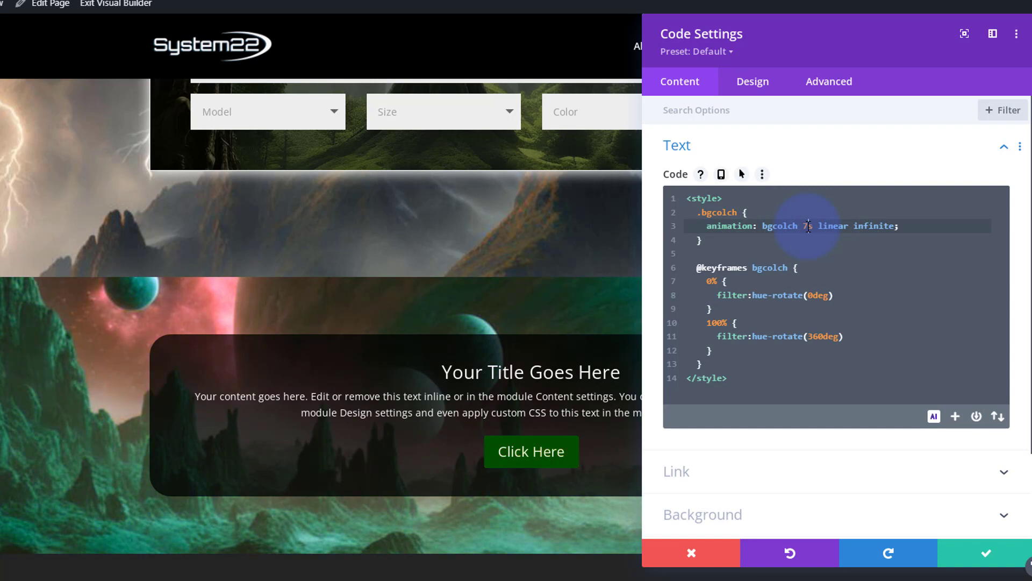
drag(687, 210, 742, 369)
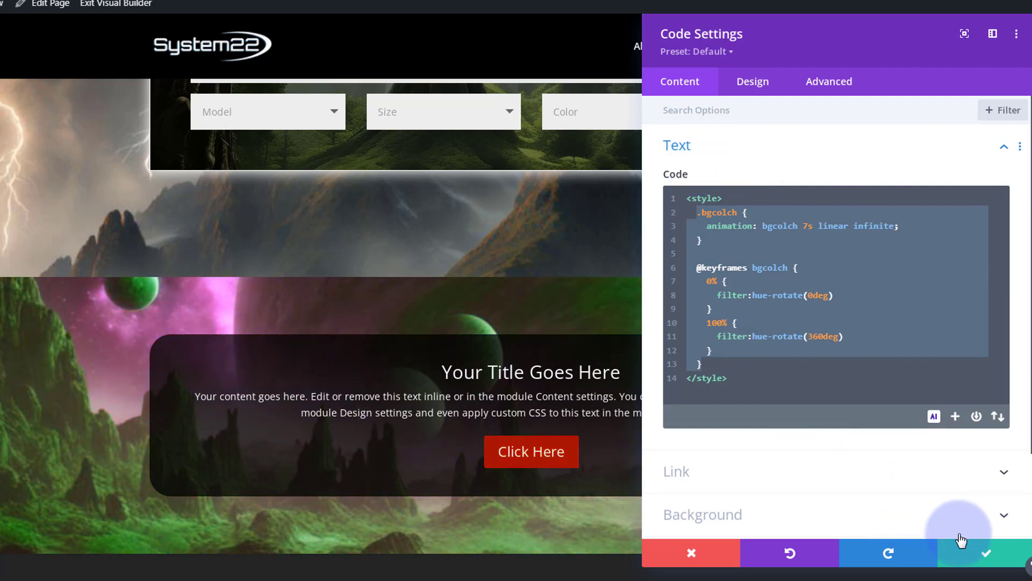
click(977, 553)
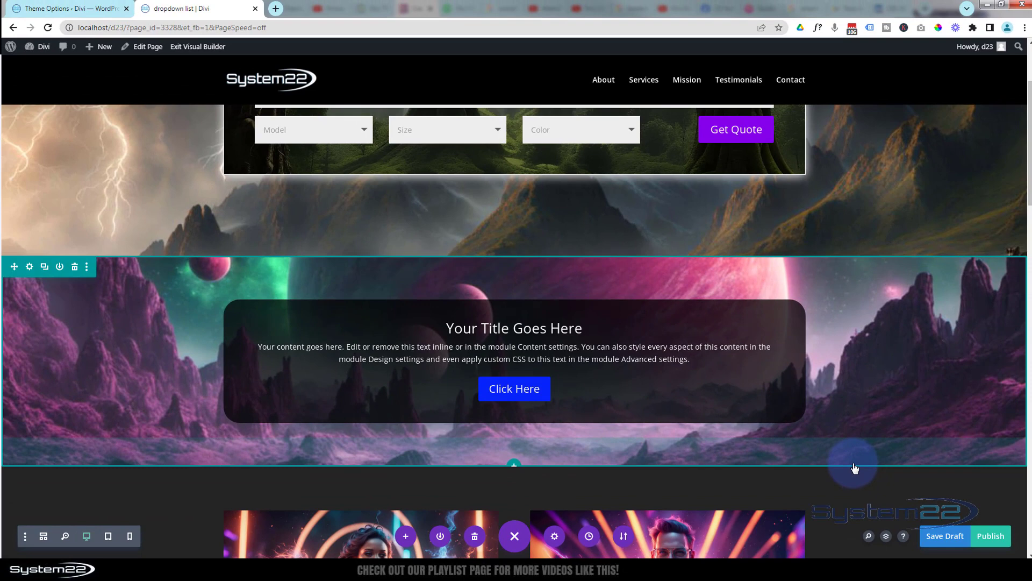
Save the page as a draft, exit the Visual Builder to the live page, then go to Divi Theme Options
click(946, 535)
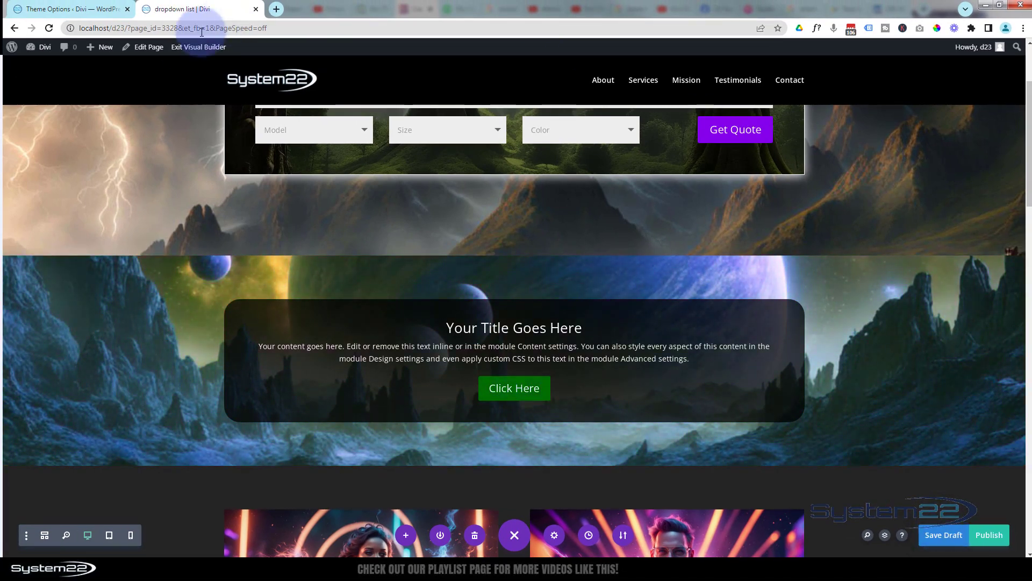
click(192, 47)
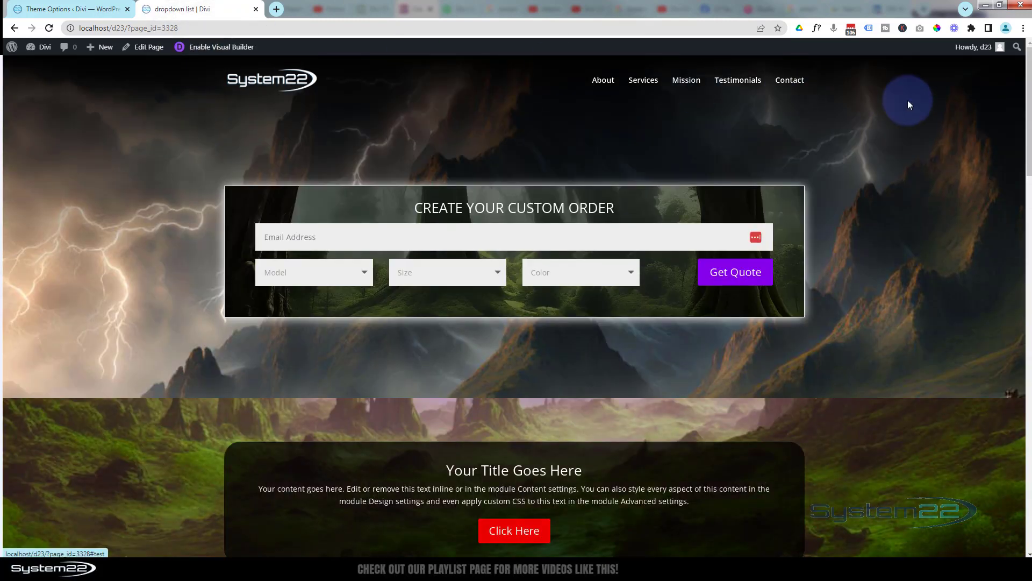
drag(1027, 102, 1027, 170)
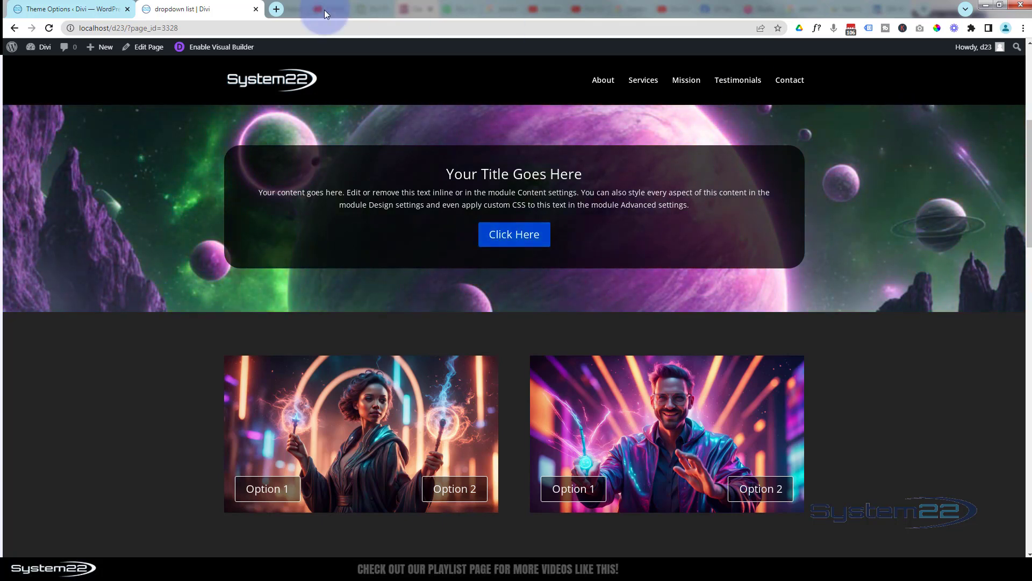
click(60, 10)
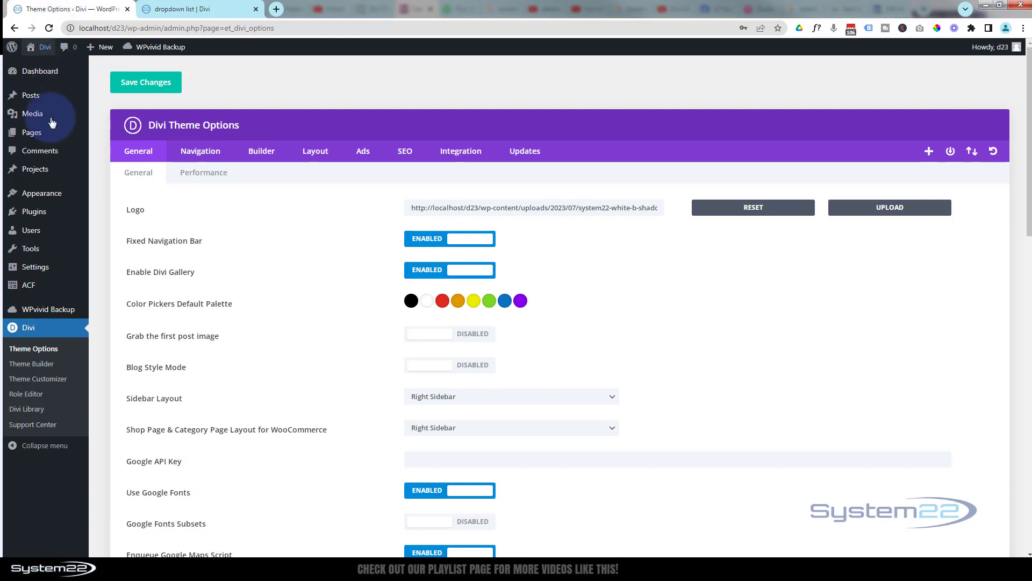
Reload Divi Theme Options and scroll down to the Custom CSS box
mouse_move(53, 197)
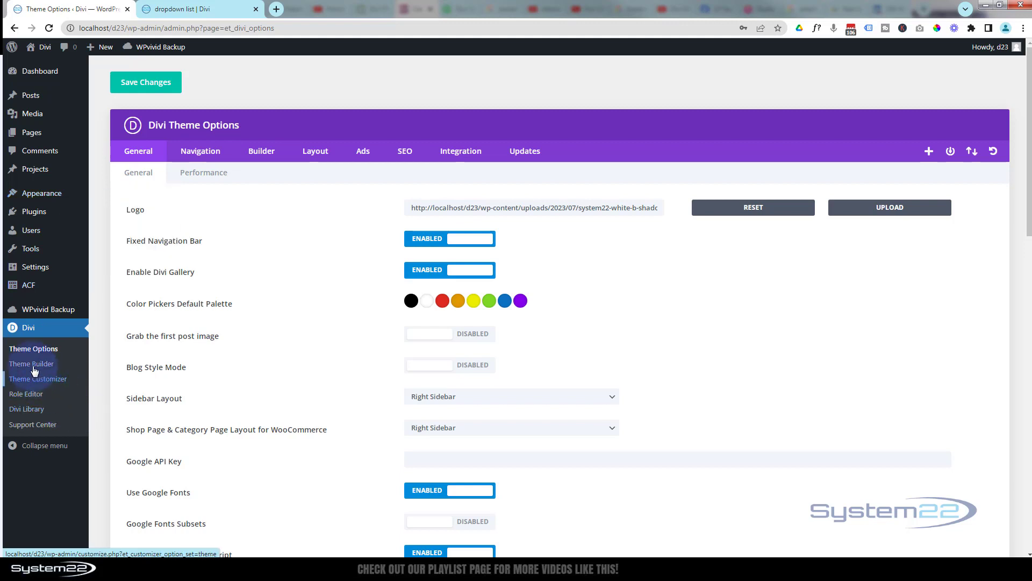
click(34, 348)
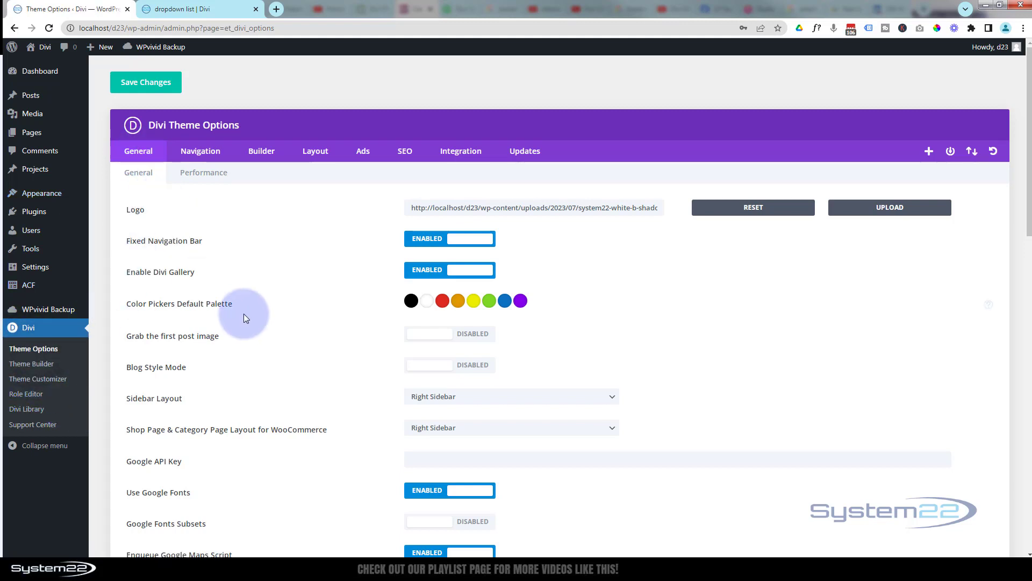
scroll(243, 311, down, 13)
scroll(244, 309, down, 3)
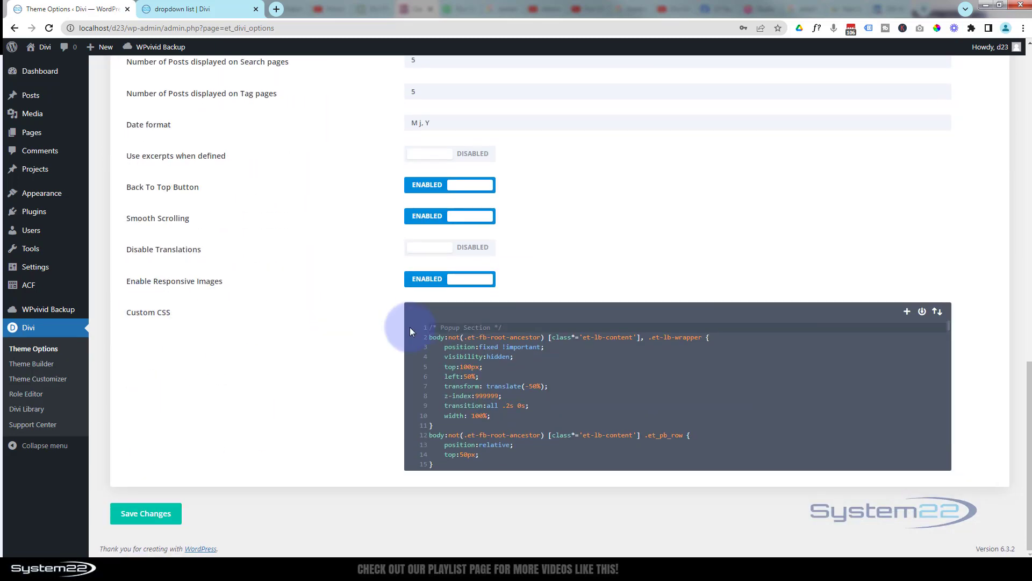
Insert blank lines above the existing Custom CSS, then return to the front-end page
click(433, 326)
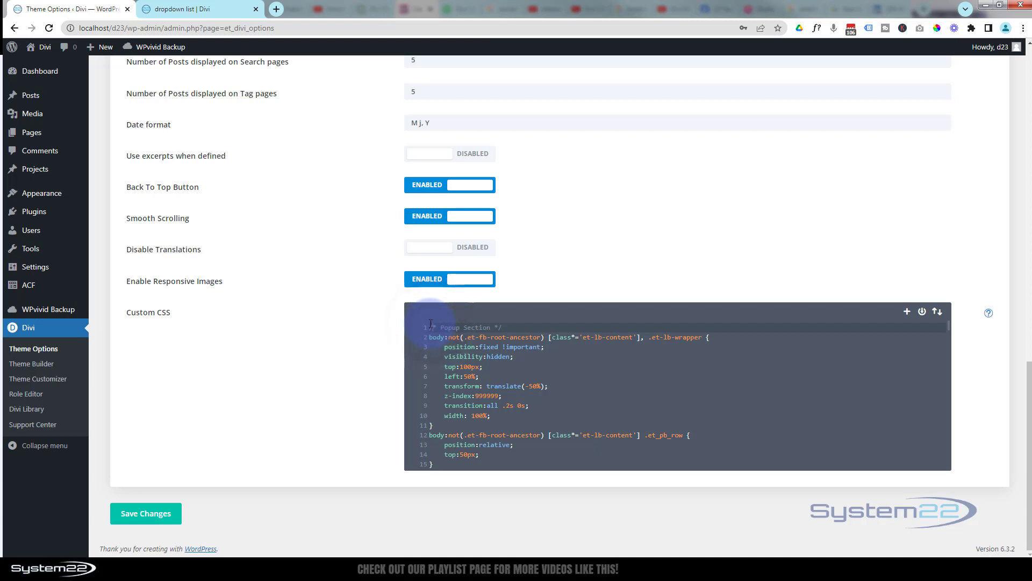
key(Return)
key(Return)
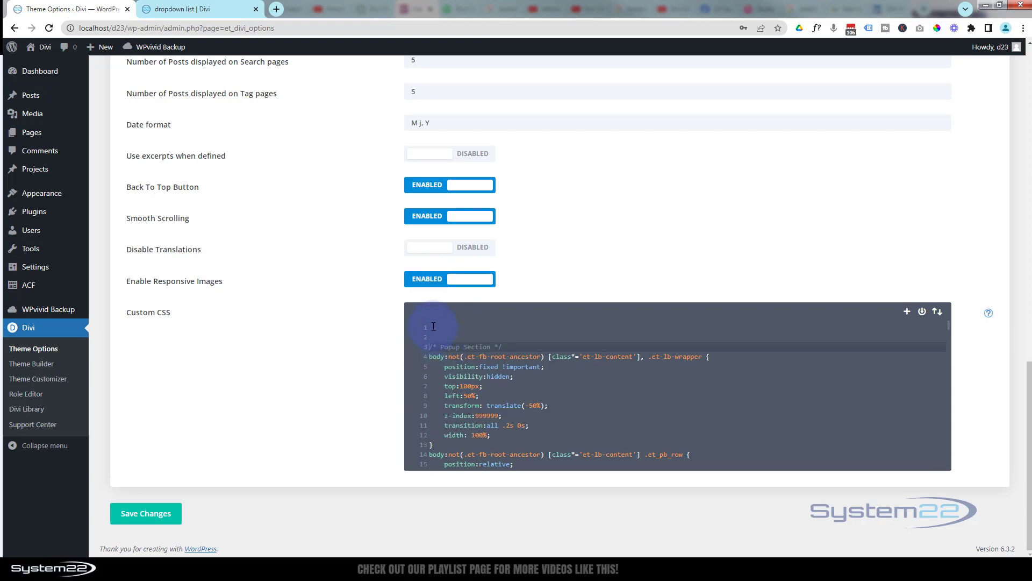
key(Up)
key(Up)
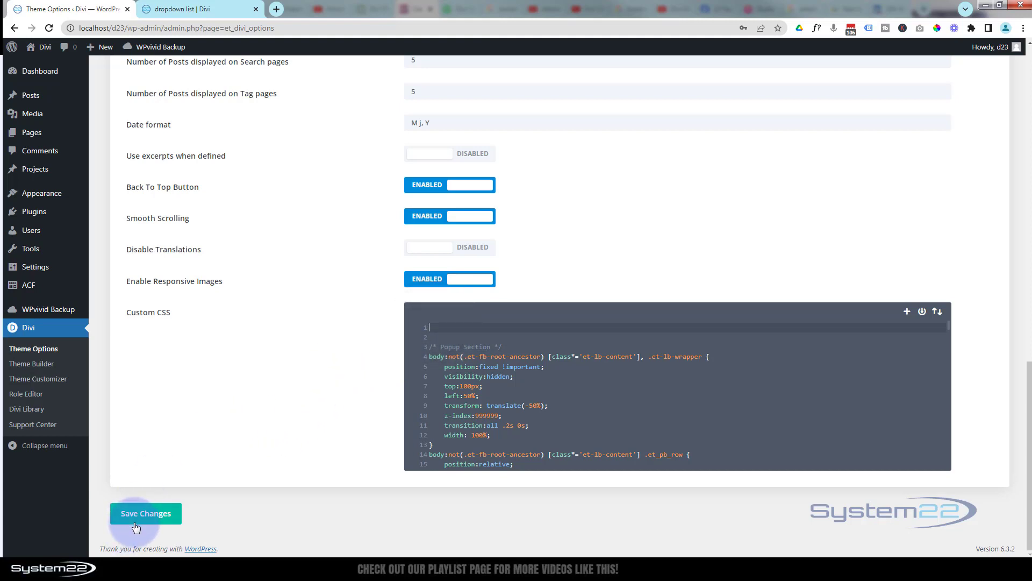
click(208, 9)
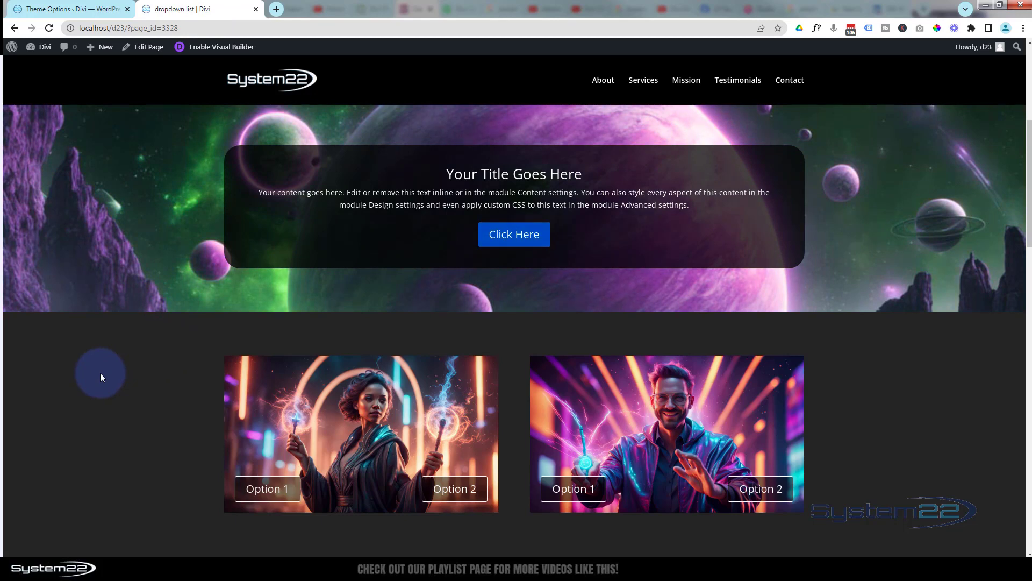
scroll(100, 371, down, 5)
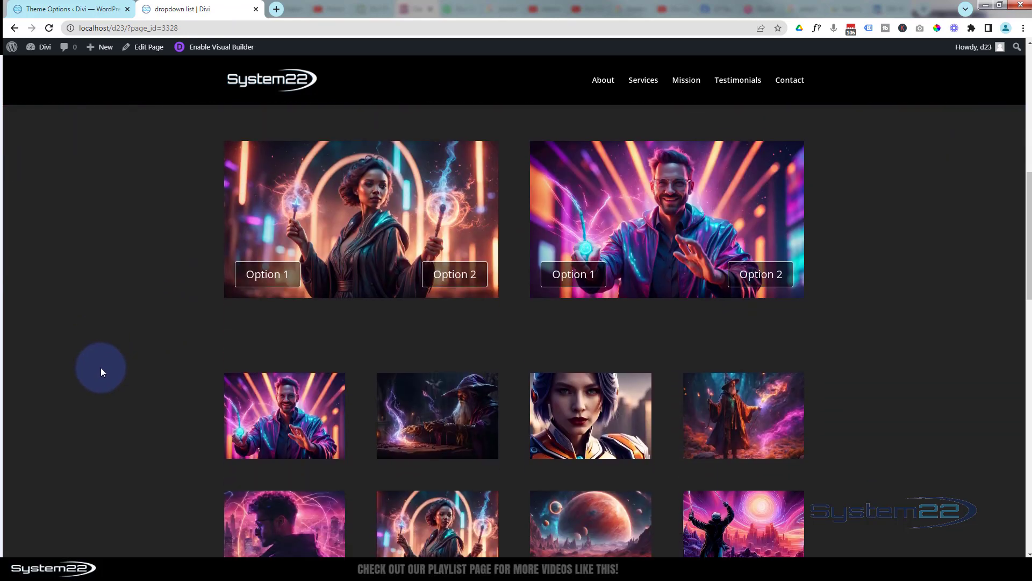
scroll(101, 366, down, 5)
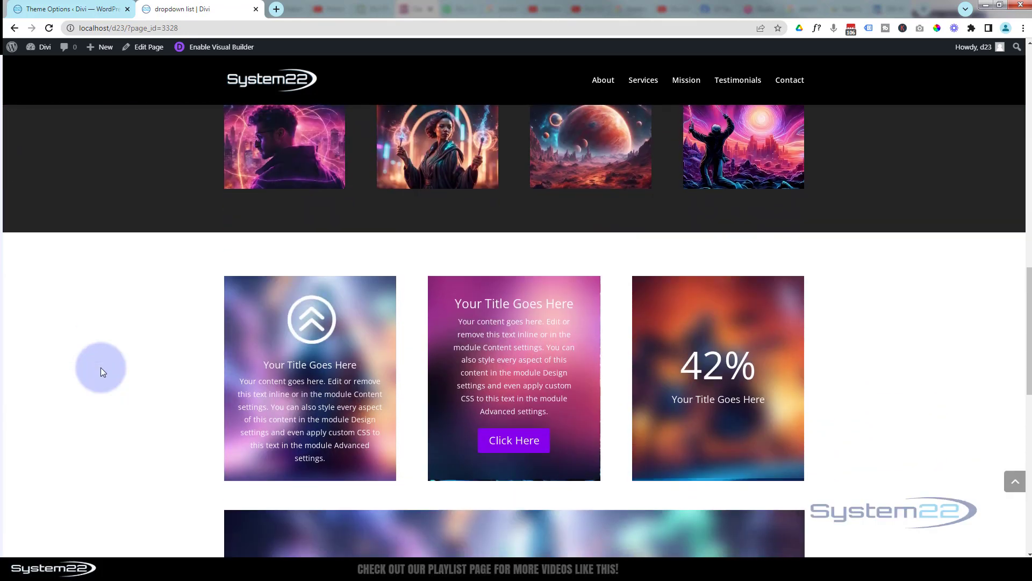
scroll(153, 378, down, 6)
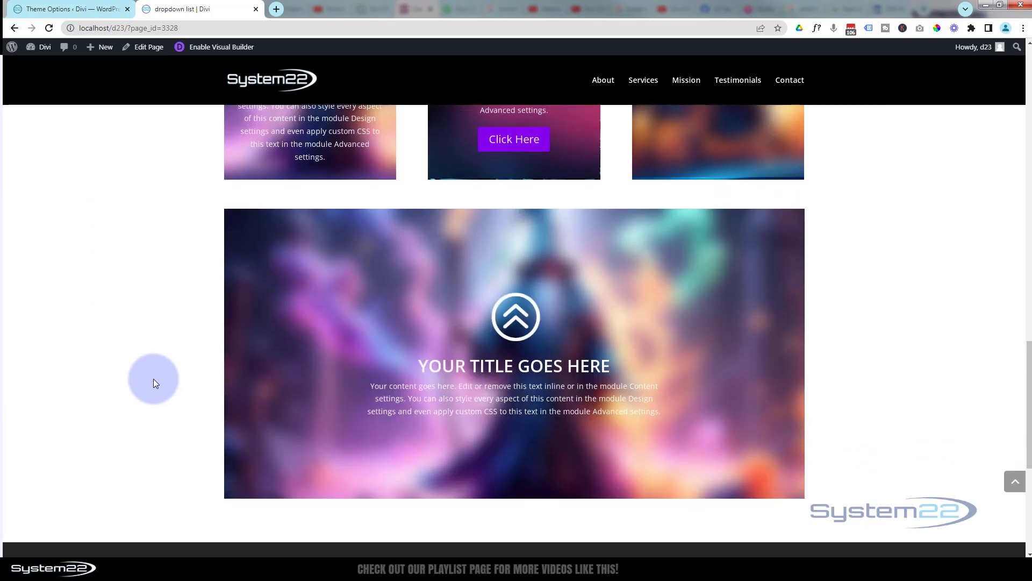
scroll(154, 382, down, 3)
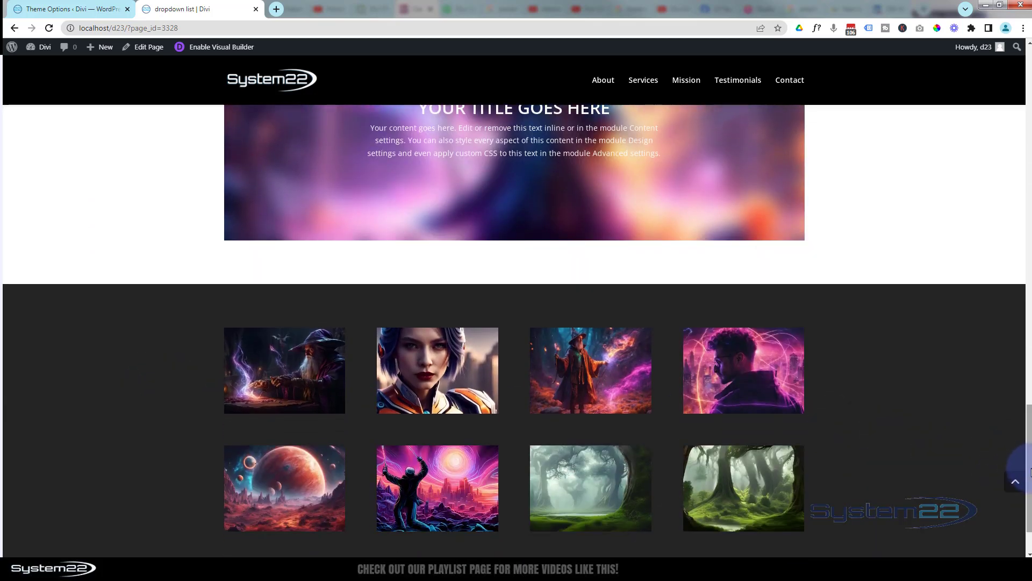
scroll(1030, 394, up, 3)
drag(1029, 394, 1027, 183)
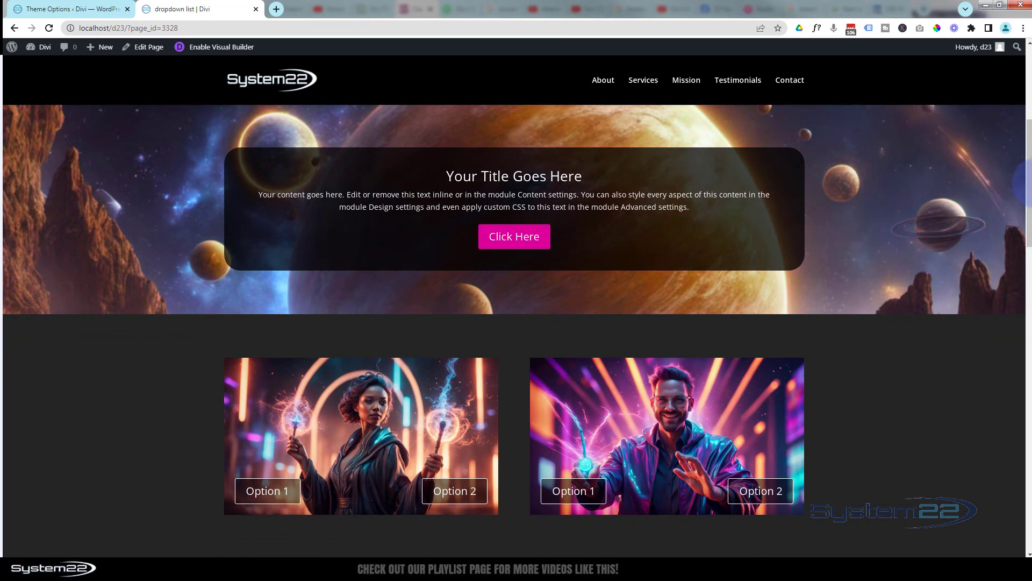